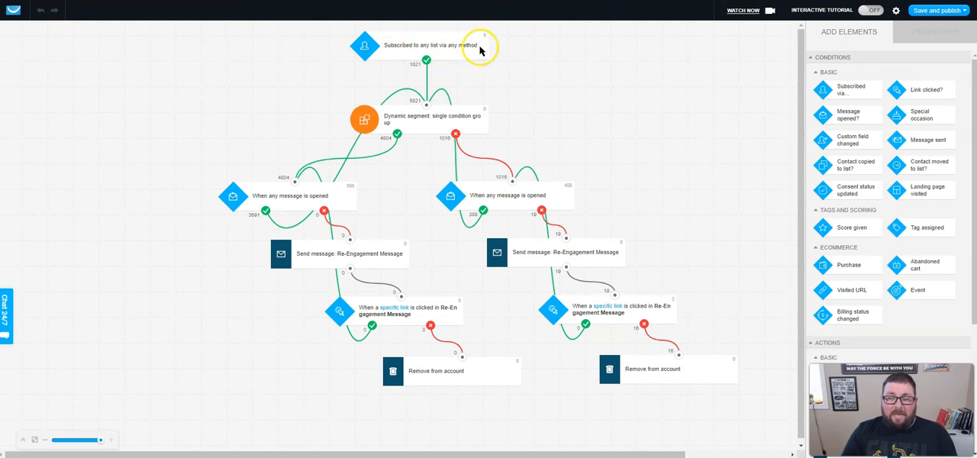
# In the dynamic segment's contact filter, remove lls_team from the selected lists and check the remaining list selection.
pyautogui.click(425, 124)
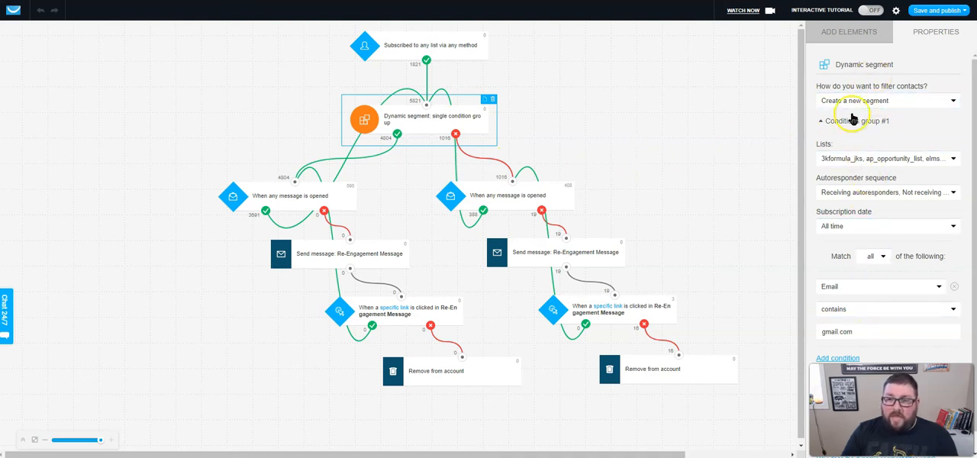
pyautogui.click(871, 159)
pyautogui.scroll(-6, 889, 229)
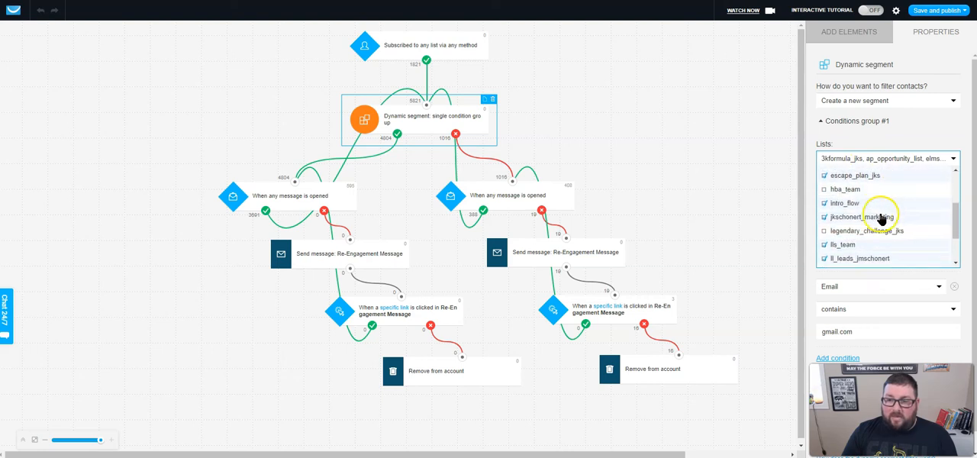
pyautogui.scroll(-1, 902, 220)
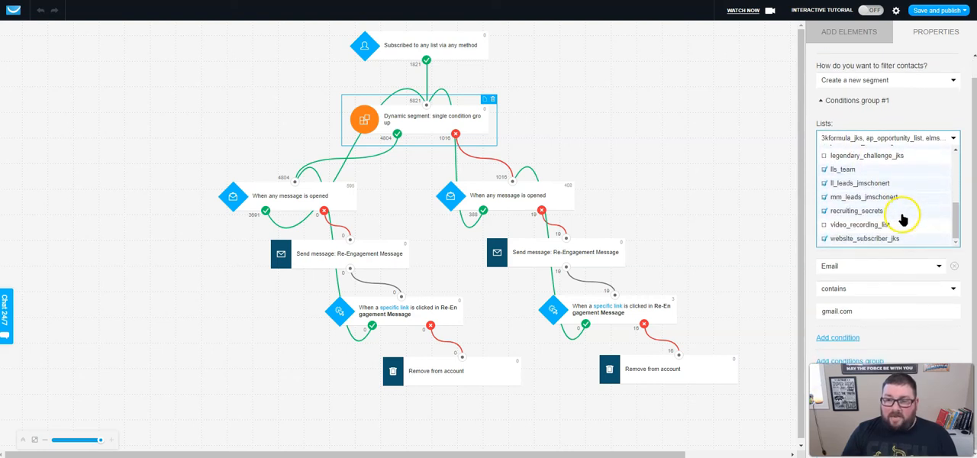
pyautogui.scroll(1, 855, 267)
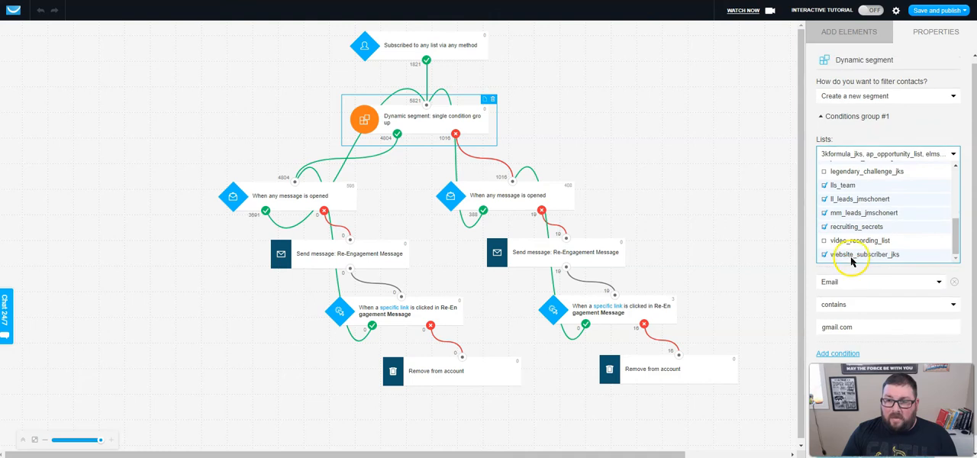
pyautogui.click(826, 196)
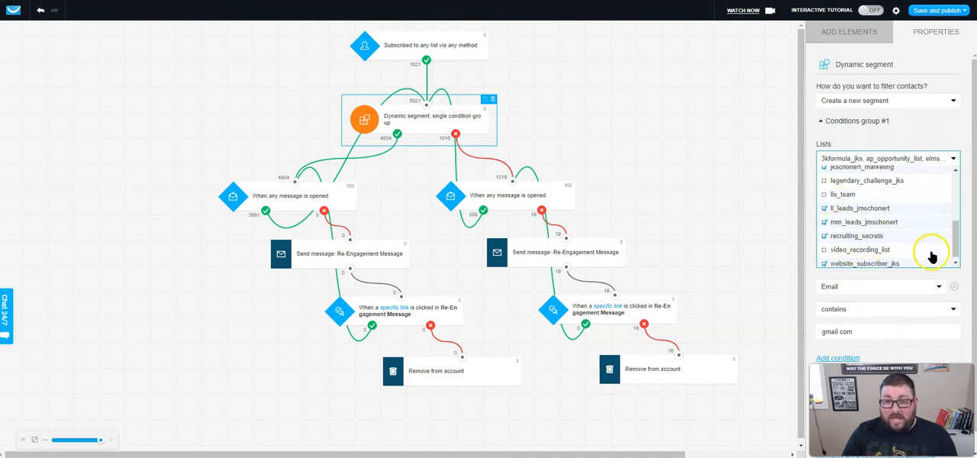
pyautogui.scroll(-1, 913, 243)
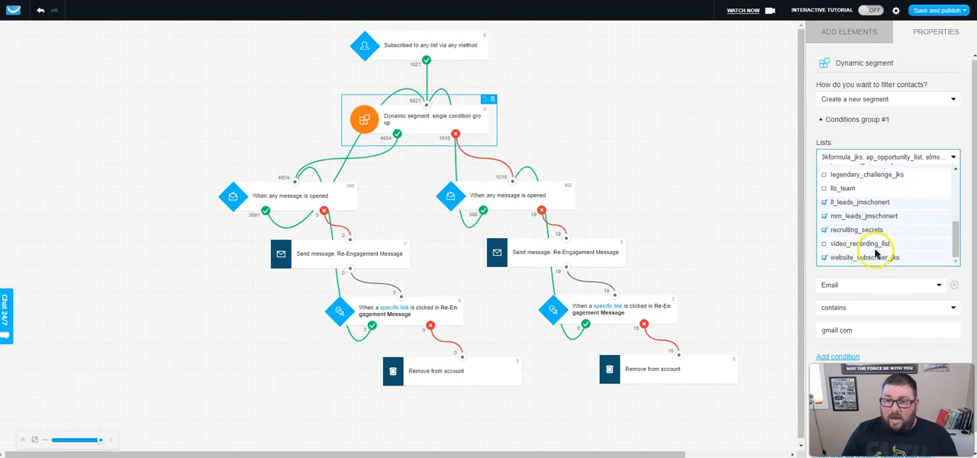
pyautogui.scroll(5, 864, 228)
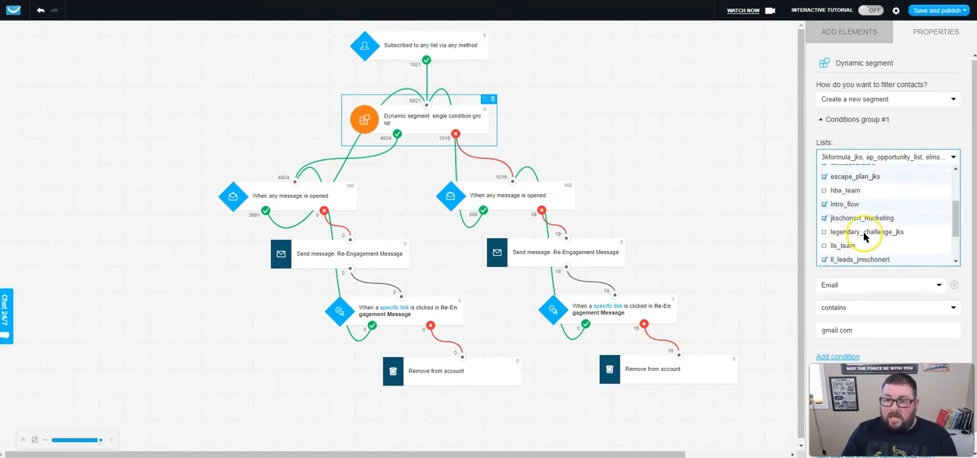
pyautogui.scroll(3, 865, 229)
pyautogui.scroll(-1, 866, 225)
pyautogui.scroll(2, 868, 219)
pyautogui.click(845, 143)
# Review the dynamic segment's autoresponder sequence options and its matching conditions.
pyautogui.click(869, 197)
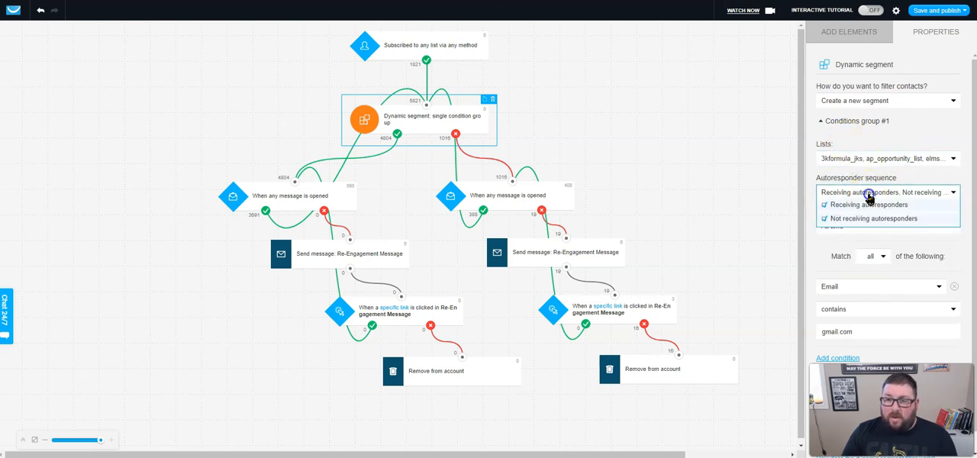
pyautogui.click(837, 250)
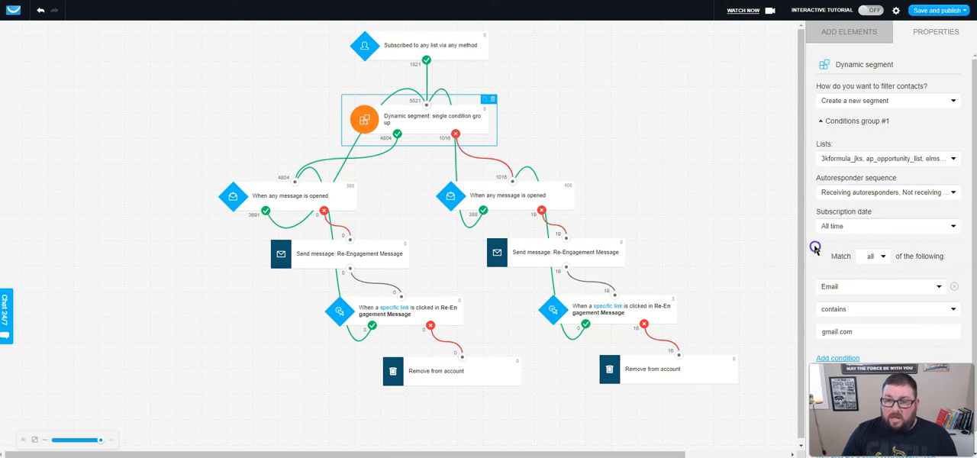
pyautogui.scroll(-1, 827, 256)
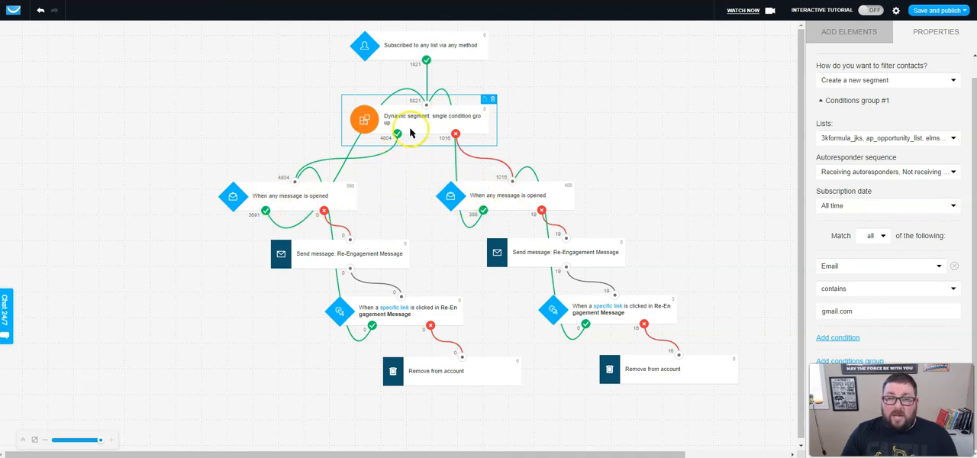
# Review the settings of the message-opened condition, re-engagement message and link-clicked condition in the segment's matching (yes) branch.
pyautogui.click(306, 200)
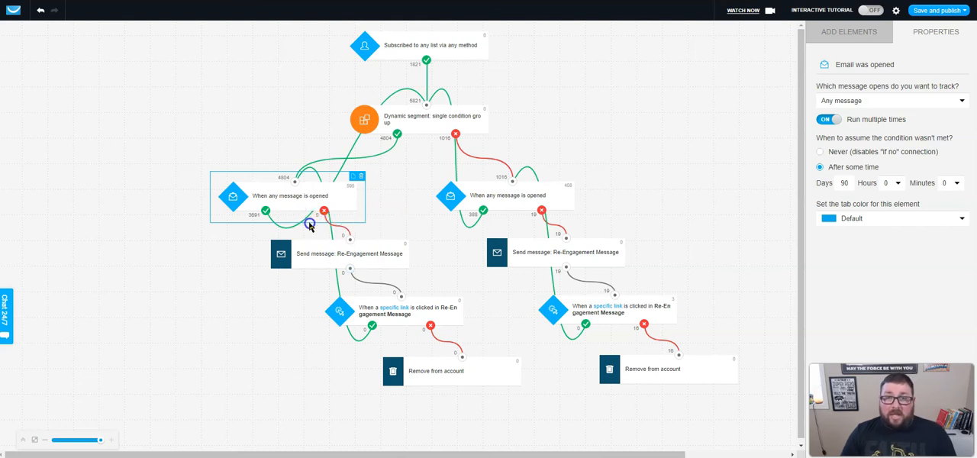
pyautogui.click(342, 258)
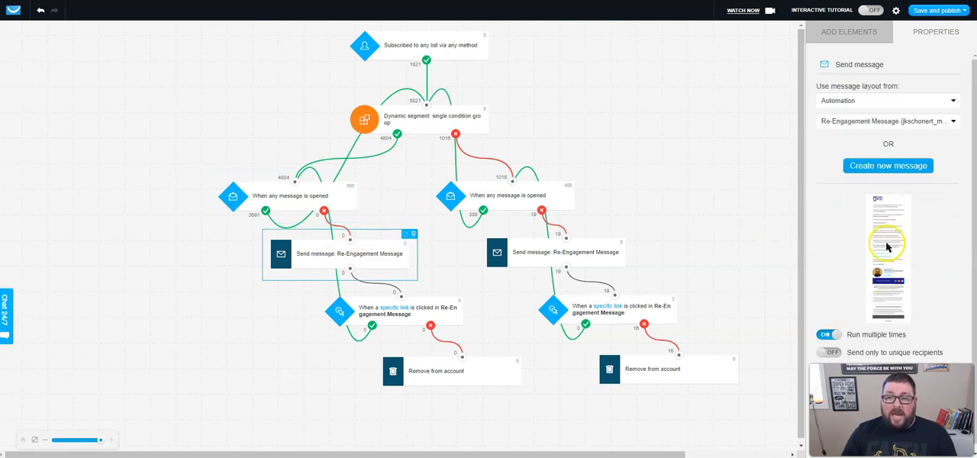
pyautogui.scroll(-1, 893, 275)
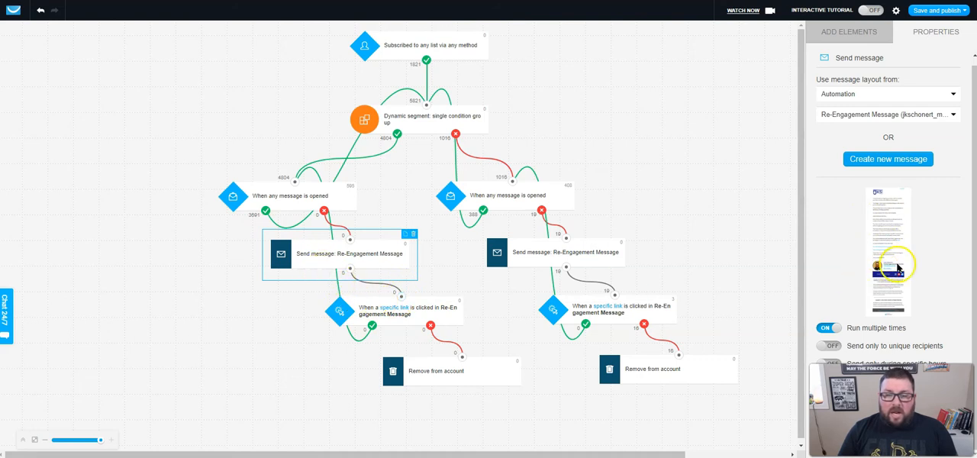
pyautogui.click(429, 313)
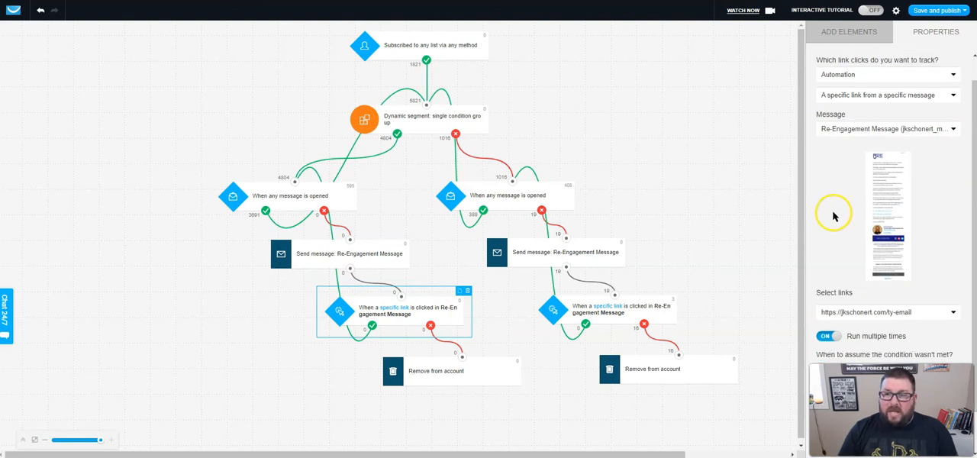
pyautogui.scroll(-2, 836, 206)
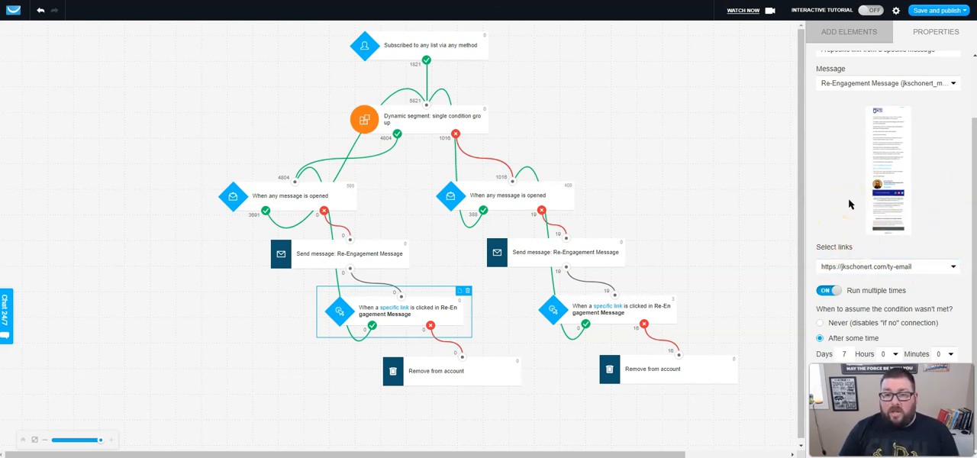
# Open the site's /ty-email page, the link tracked by the link-clicked condition, in a new browser tab.
pyautogui.click(515, 78)
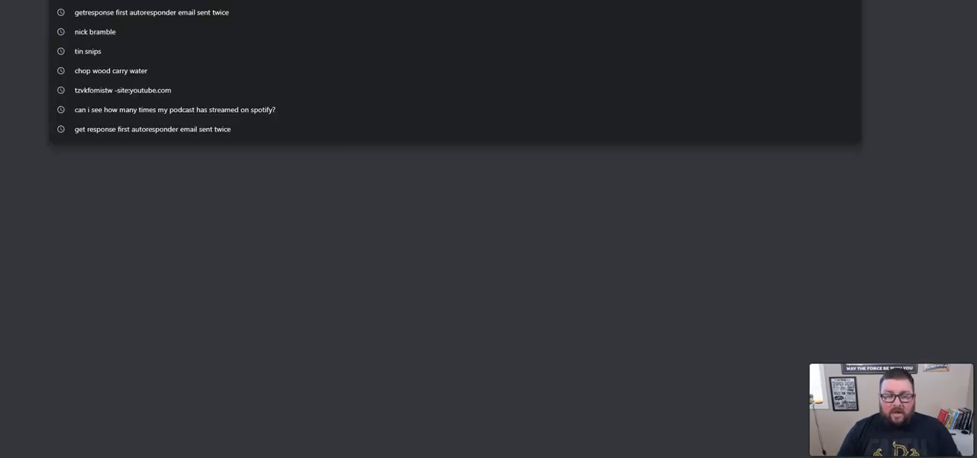
pyautogui.write('jkschonert.com/yu')
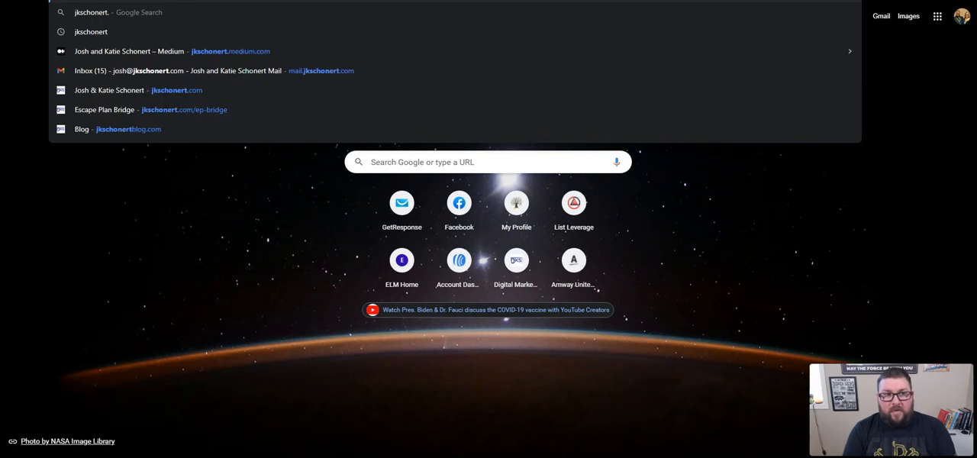
pyautogui.press('BackSpace')
pyautogui.press('BackSpace')
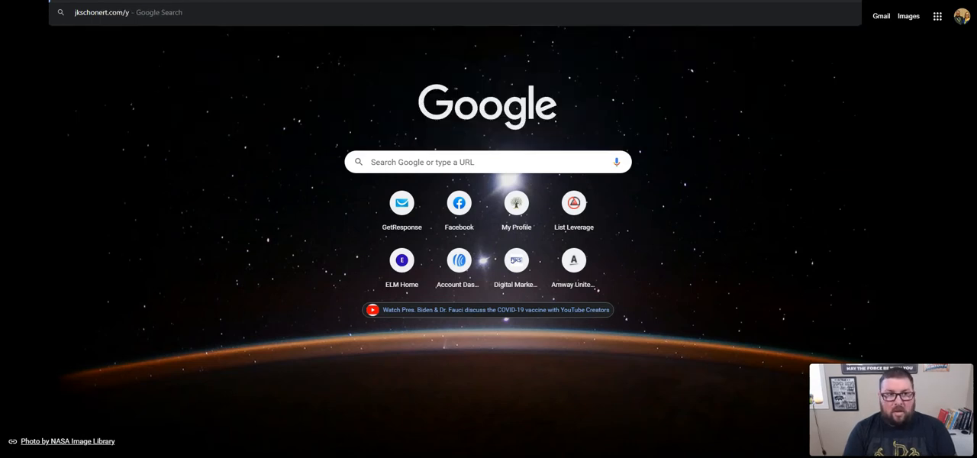
pyautogui.write('tyema')
pyautogui.press('BackSpace')
pyautogui.press('BackSpace')
pyautogui.press('BackSpace')
pyautogui.write('-email')
pyautogui.press('Return')
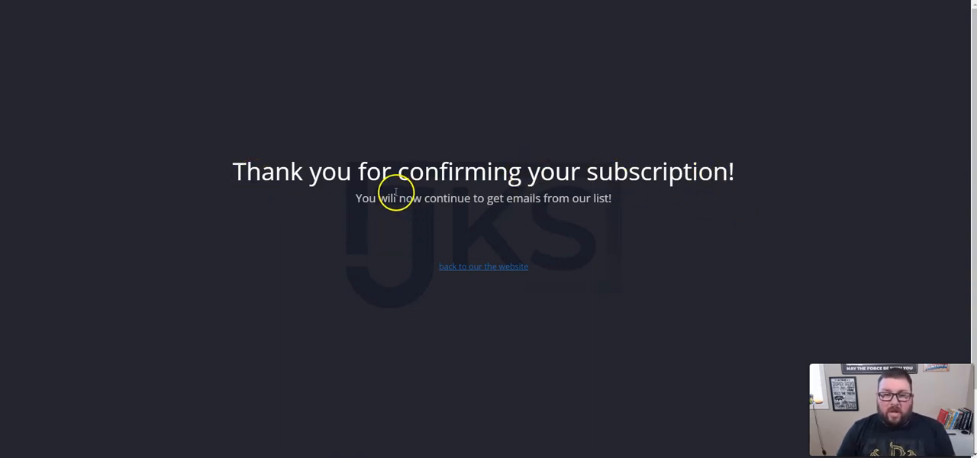
# Follow the thank-you page's link back to the website and dismiss the newsletter sign-up pop-up.
pyautogui.click(480, 267)
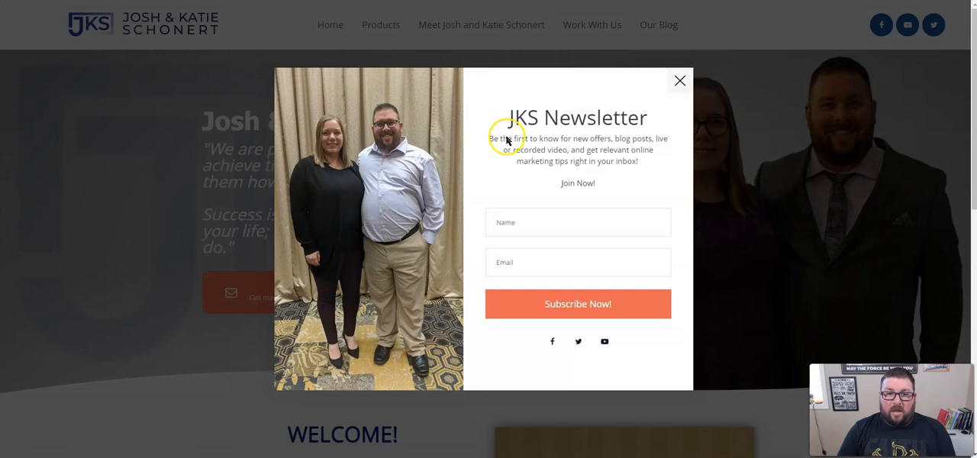
pyautogui.click(679, 82)
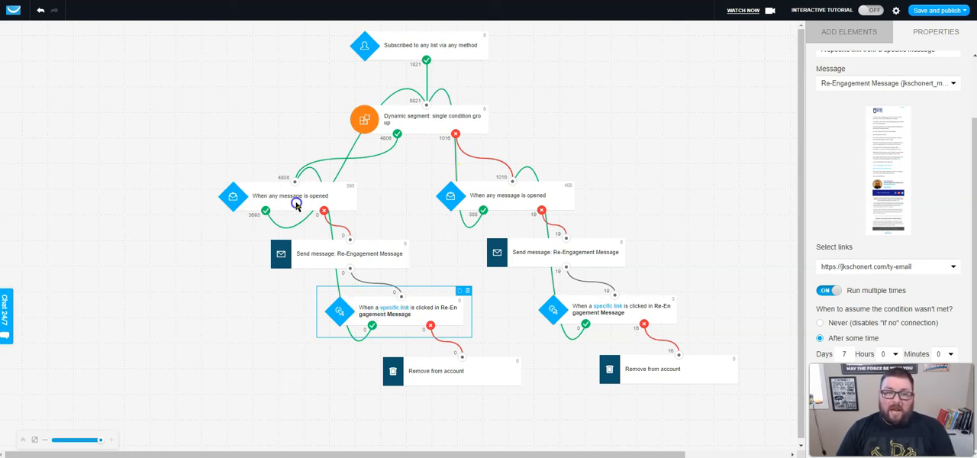
# Back in the GetResponse workflow, review the message-opened condition, re-engagement message and link-clicked condition in the segment's non-matching (no) branch.
pyautogui.click(499, 196)
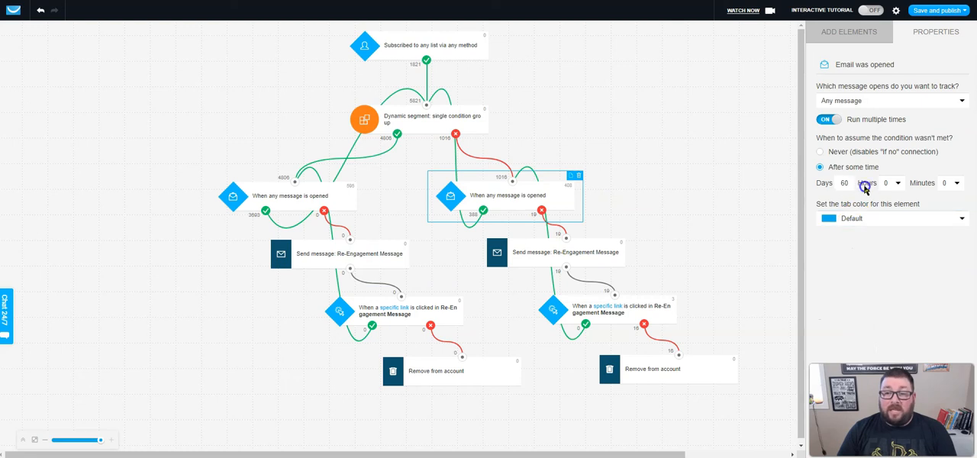
pyautogui.click(555, 256)
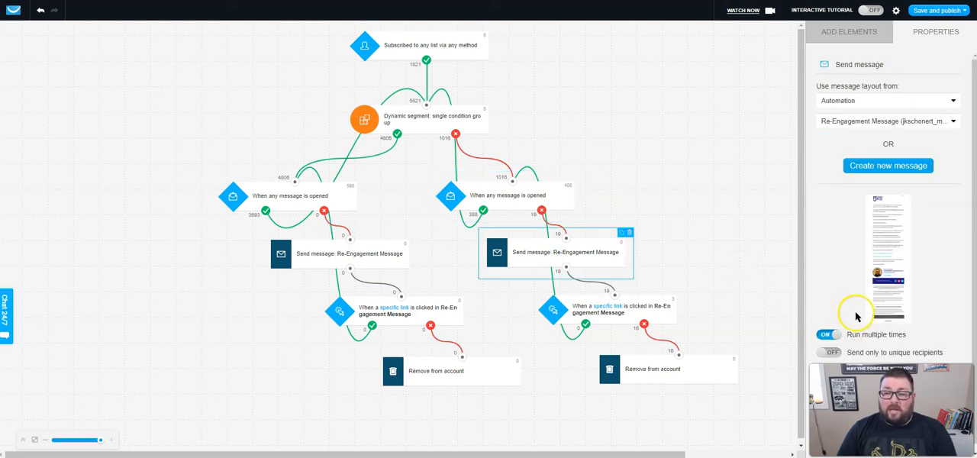
pyautogui.click(591, 313)
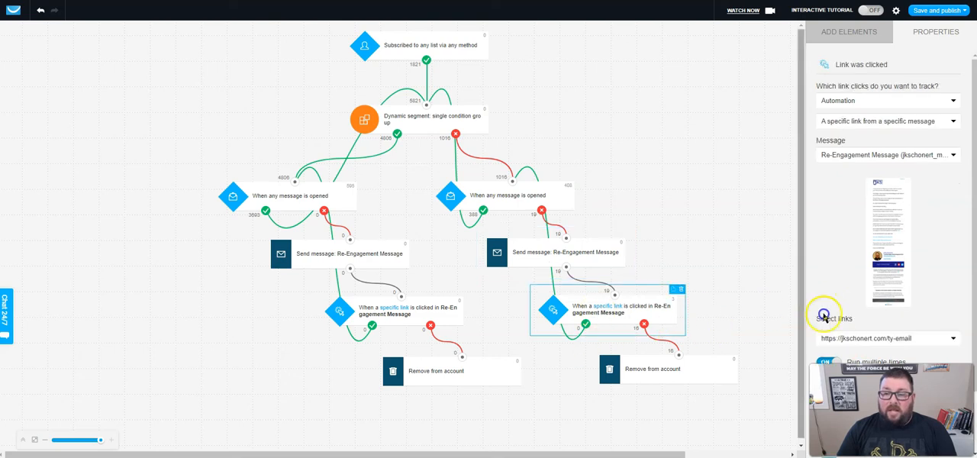
pyautogui.scroll(-1, 839, 317)
pyautogui.scroll(-1, 845, 319)
pyautogui.scroll(-1, 513, 408)
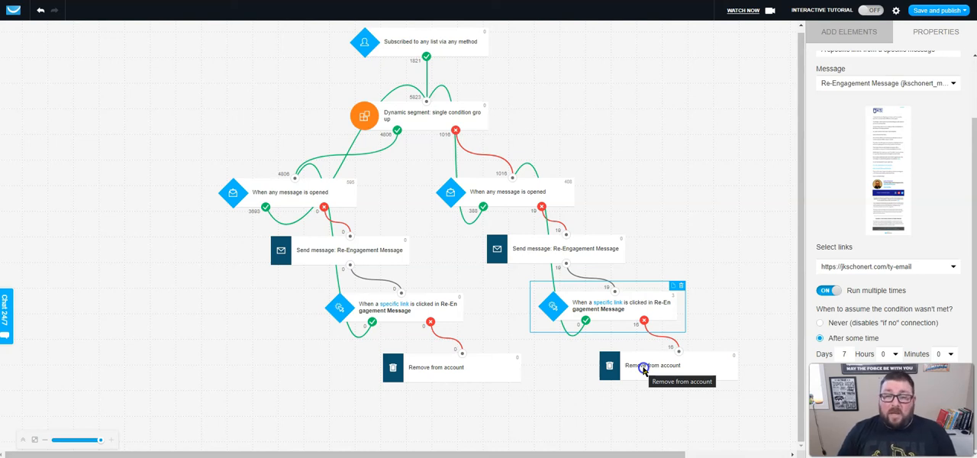
# Save and publish the workflow, and open the overview of all workflows.
pyautogui.click(925, 13)
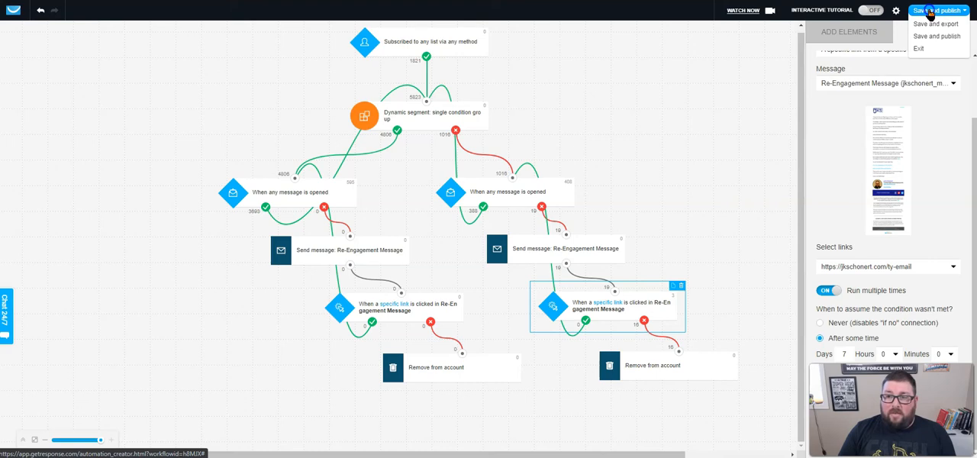
pyautogui.click(536, 139)
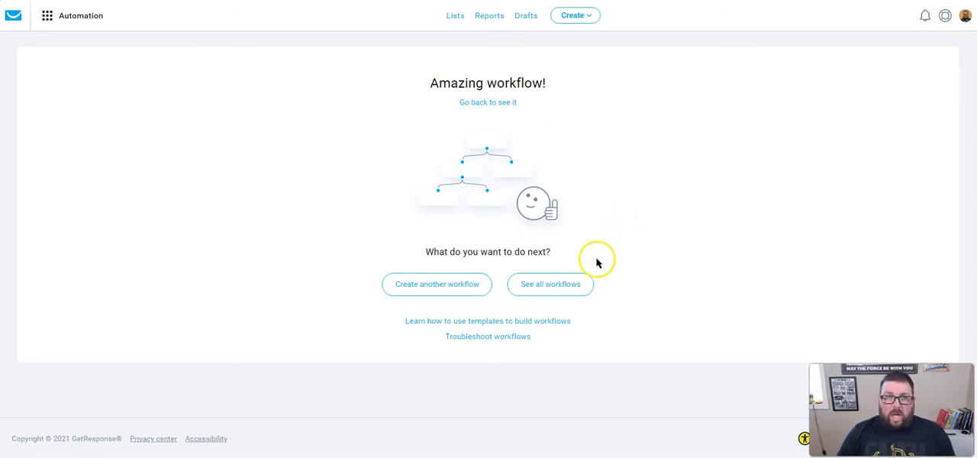
pyautogui.click(561, 287)
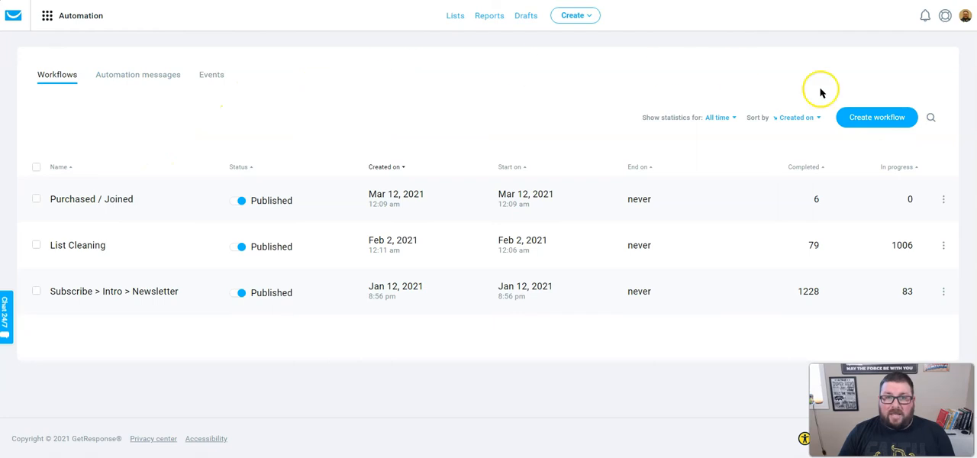
# From the GetResponse dashboard, go to Automation and create a new workflow built from scratch.
pyautogui.click(13, 22)
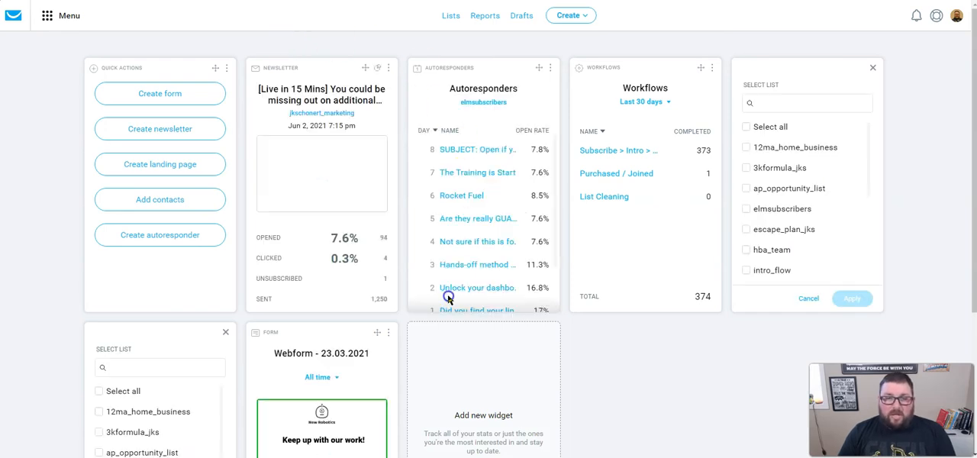
pyautogui.click(49, 18)
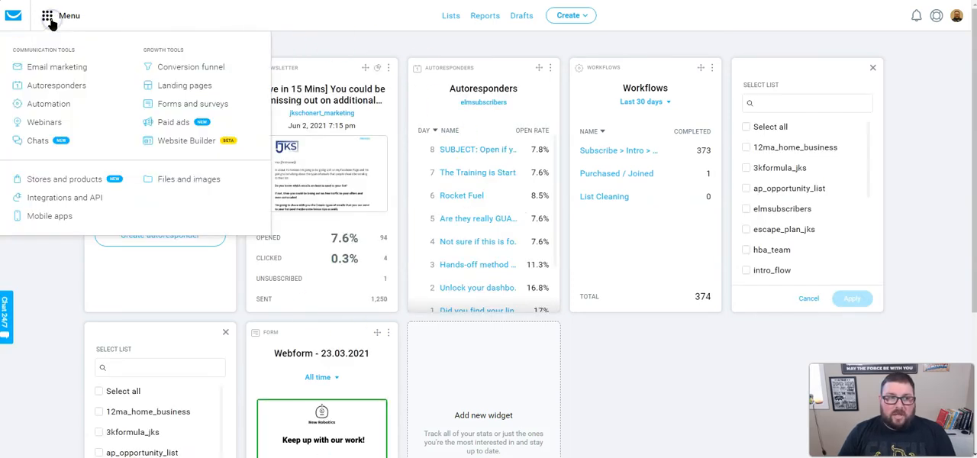
pyautogui.click(44, 107)
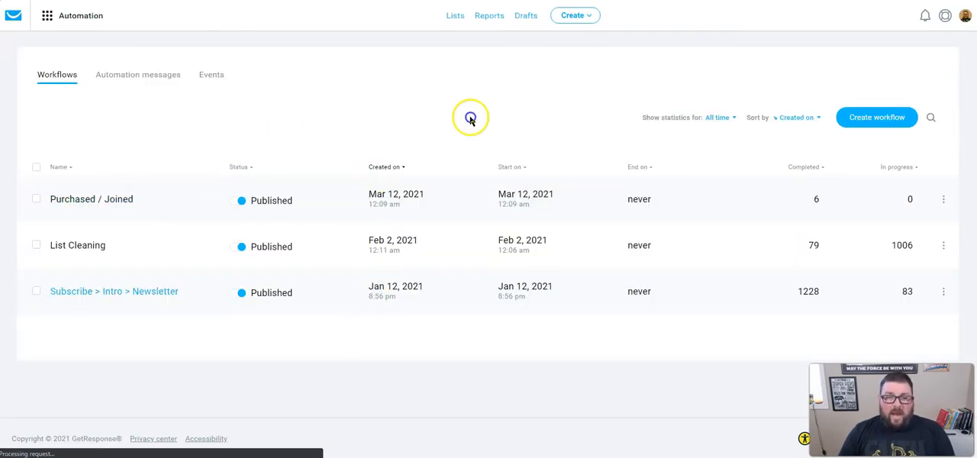
pyautogui.click(870, 118)
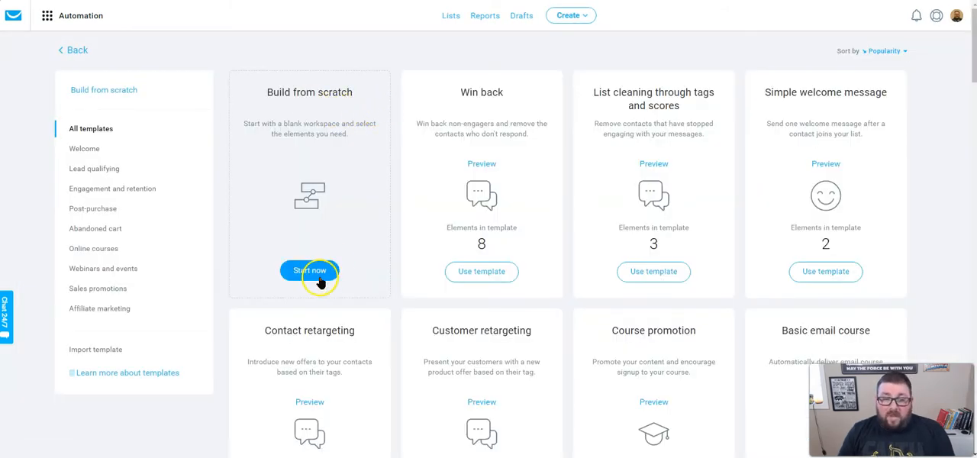
pyautogui.click(320, 281)
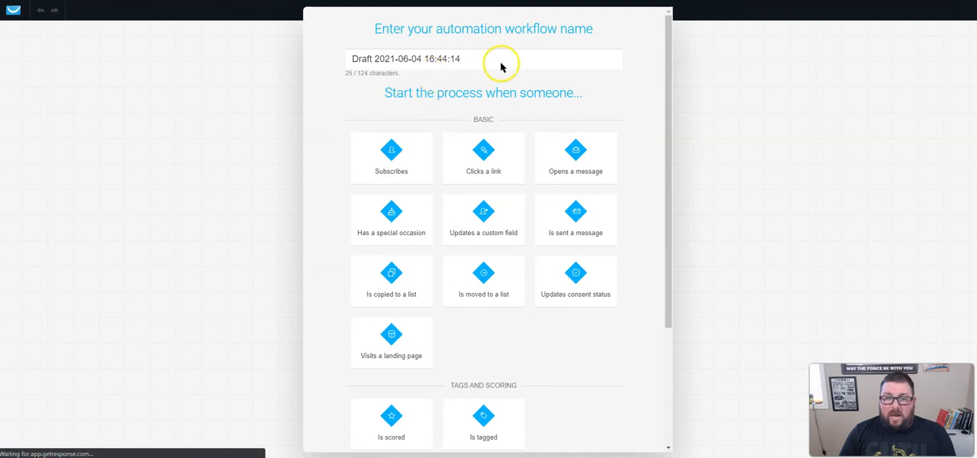
# Name the workflow Demo List Cleaning and start it when someone subscribes.
pyautogui.moveTo(490, 58); pyautogui.dragTo(340, 63)
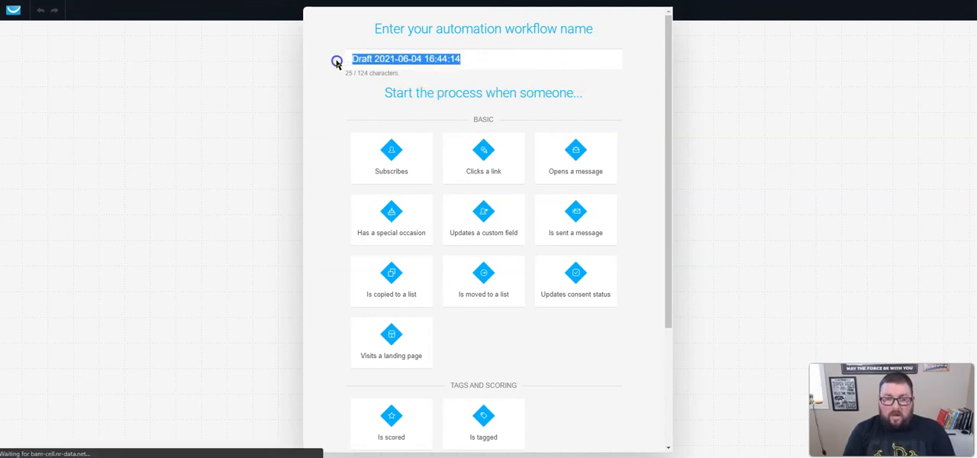
pyautogui.write('Demo ')
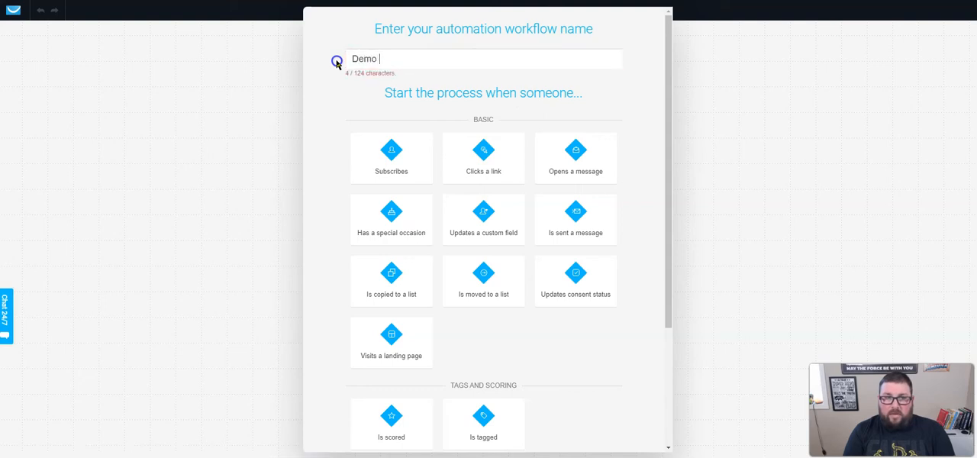
pyautogui.write('List Cleaning')
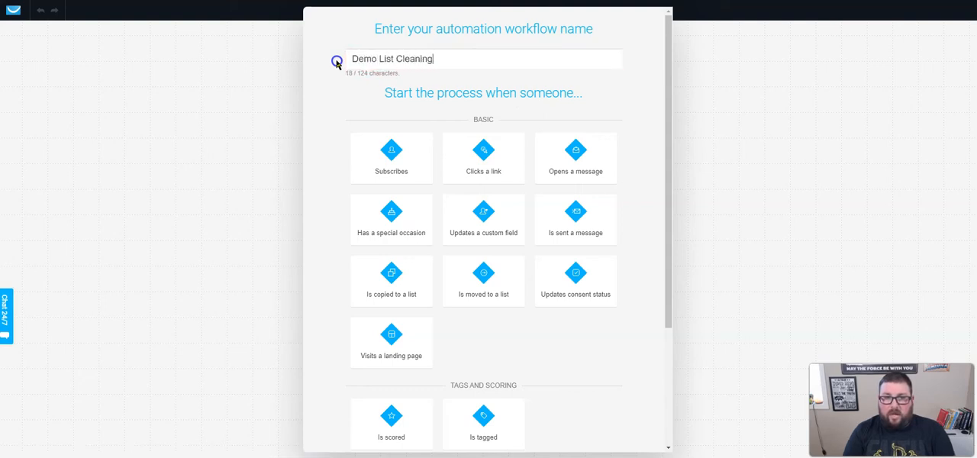
pyautogui.click(383, 163)
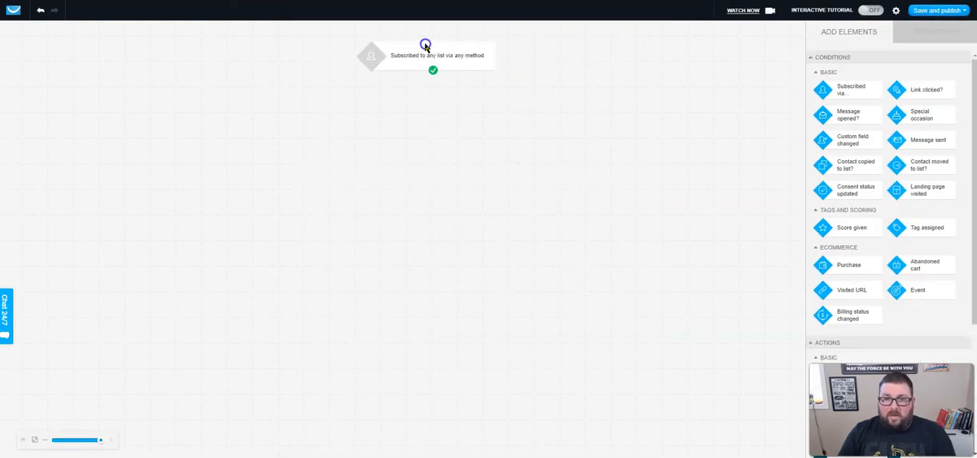
# Reposition the Subscribed element near the canvas's upper edge and make it include contacts already in the list before the workflow starts.
pyautogui.moveTo(416, 54); pyautogui.dragTo(388, 43)
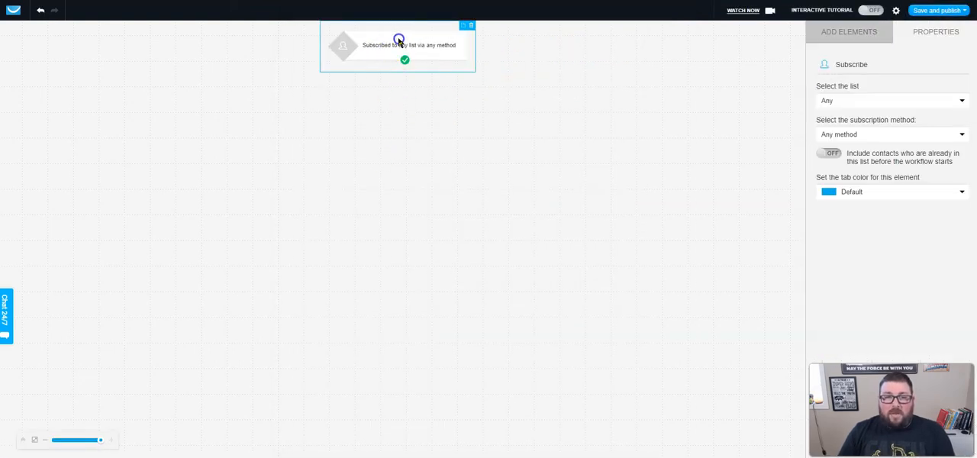
pyautogui.click(836, 138)
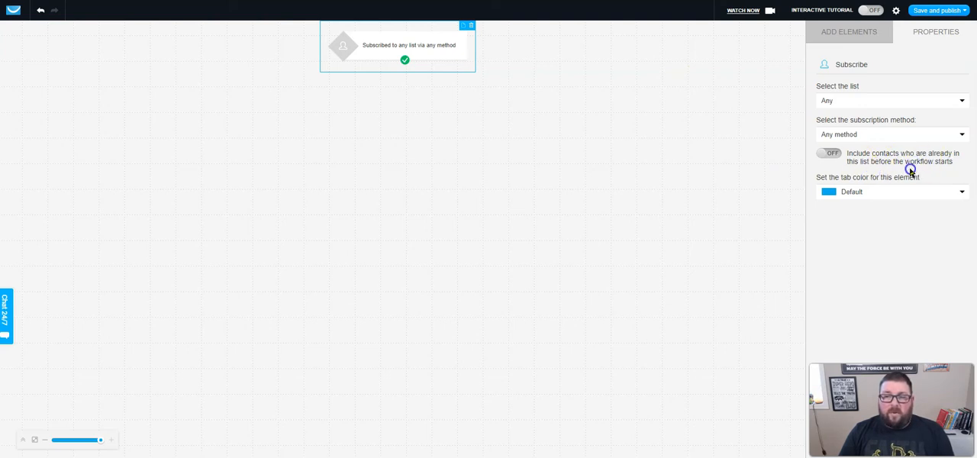
pyautogui.moveTo(408, 42)
pyautogui.mouseDown()
pyautogui.moveTo(422, 38)
pyautogui.moveTo(413, 39)
pyautogui.mouseUp()
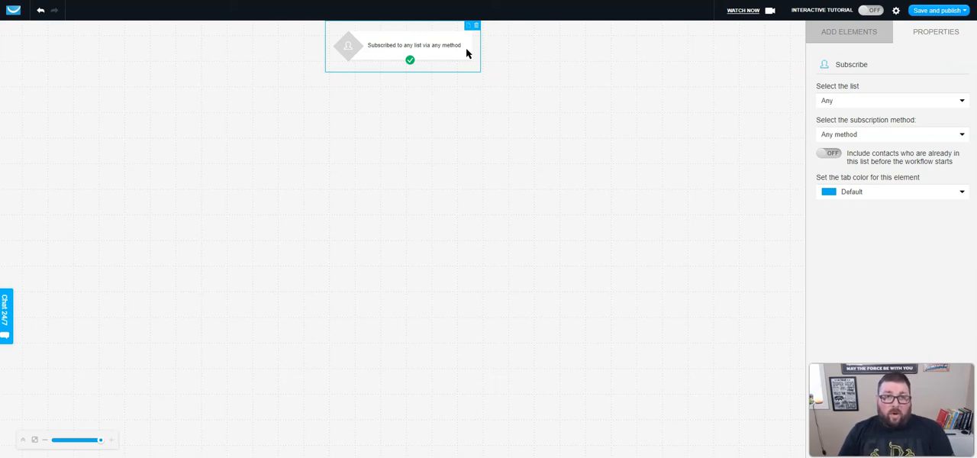
pyautogui.moveTo(436, 47); pyautogui.dragTo(442, 47)
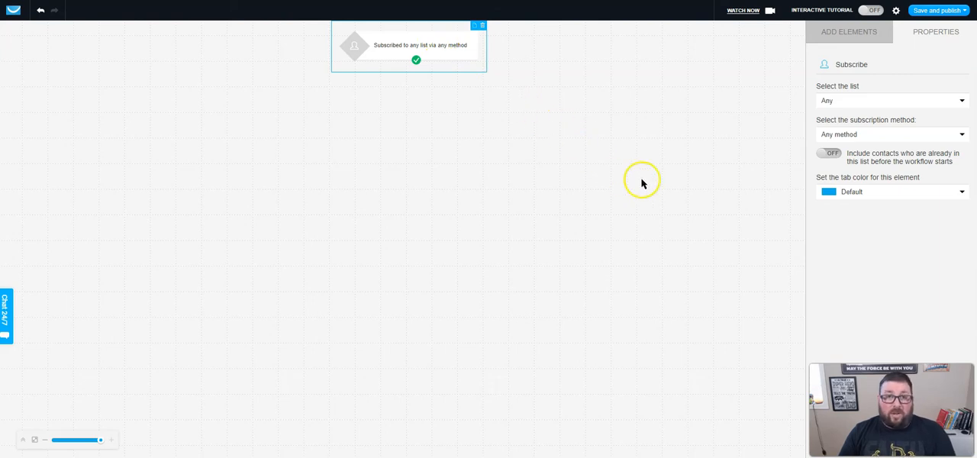
pyautogui.click(829, 153)
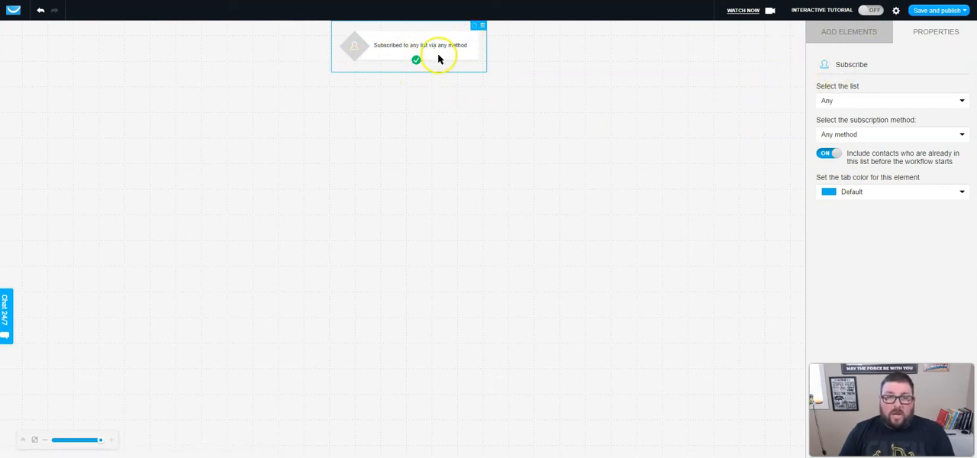
# Add a Dynamic segment filter below the Subscribed element and connect the two.
pyautogui.click(829, 36)
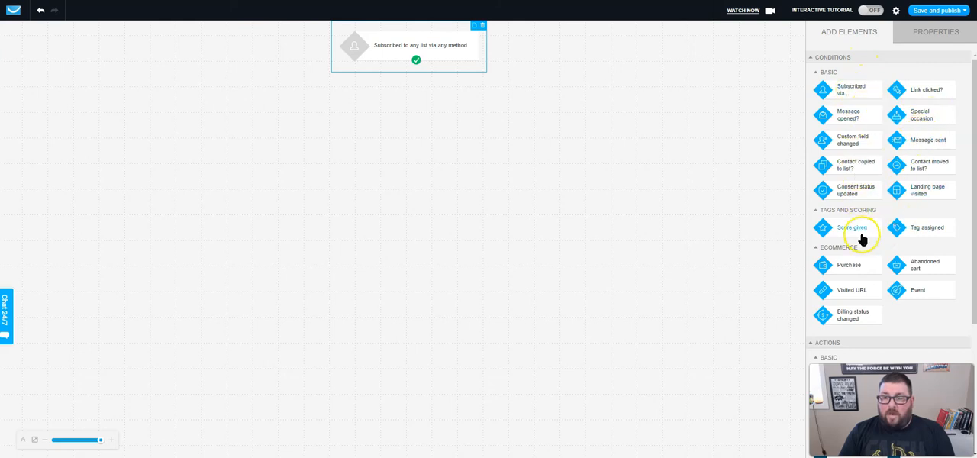
pyautogui.scroll(-5, 863, 229)
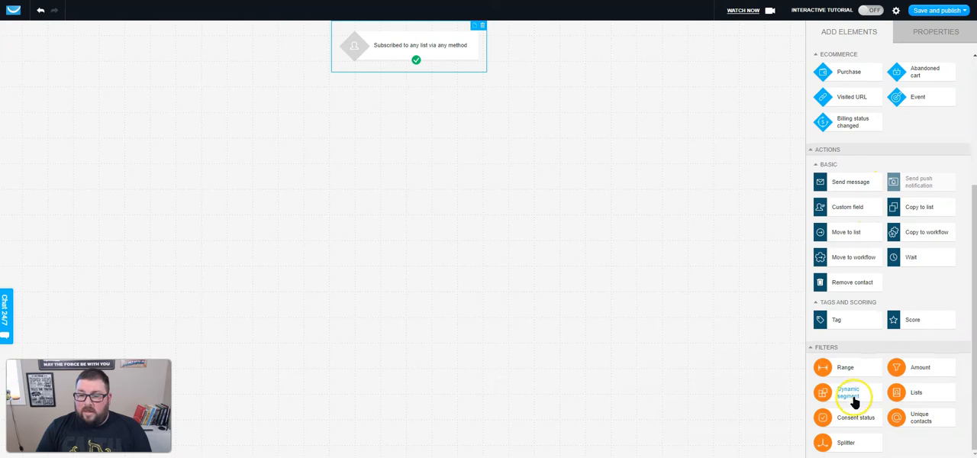
pyautogui.moveTo(850, 401); pyautogui.dragTo(404, 94)
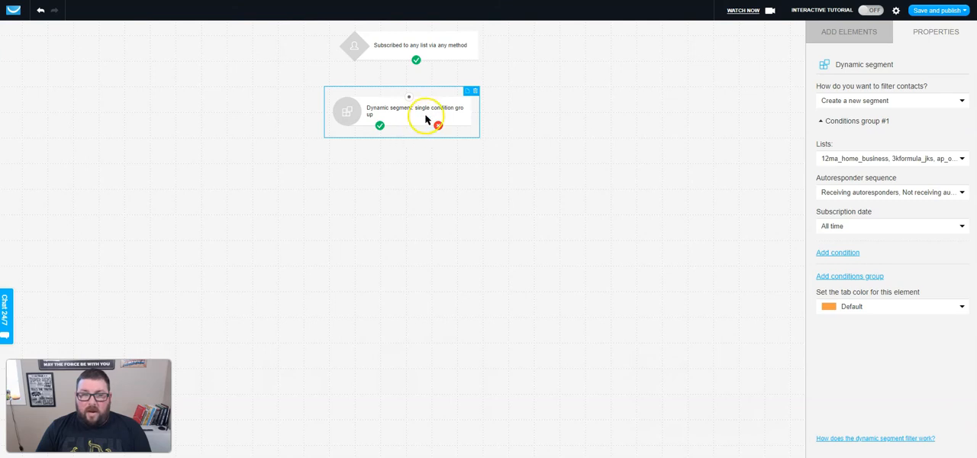
pyautogui.moveTo(413, 102); pyautogui.dragTo(418, 69)
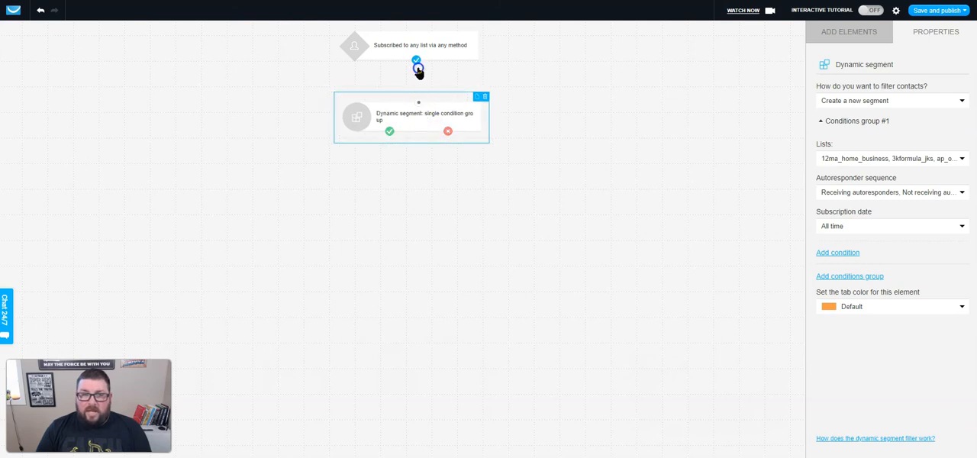
pyautogui.moveTo(422, 110); pyautogui.dragTo(427, 110)
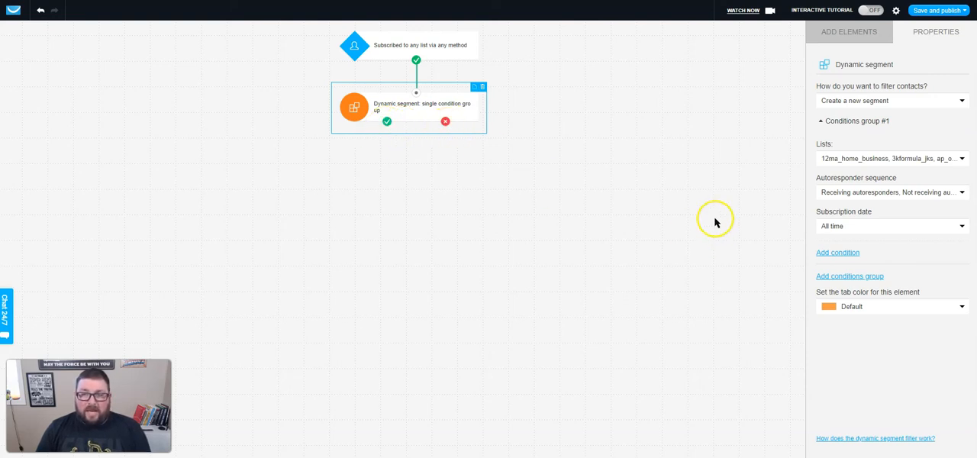
# Look over the saved segments available to the dynamic segment filter, and return it to creating a new segment.
pyautogui.click(871, 103)
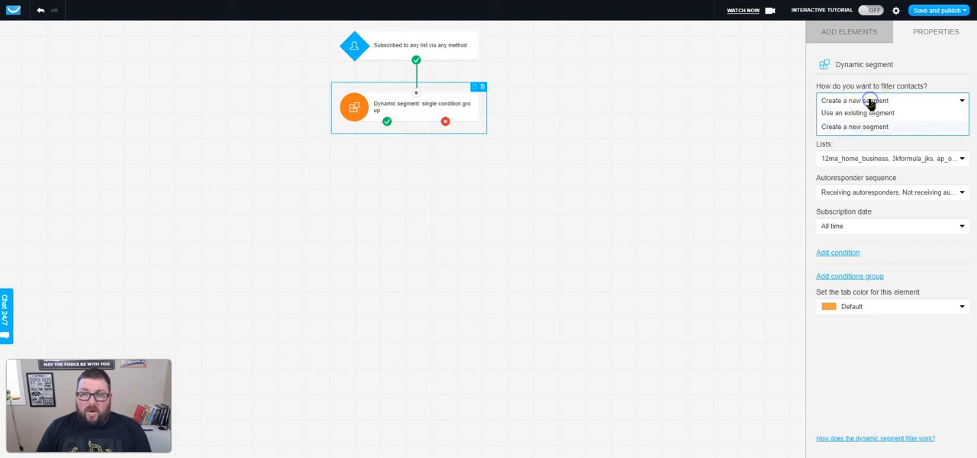
pyautogui.click(882, 83)
pyautogui.click(886, 103)
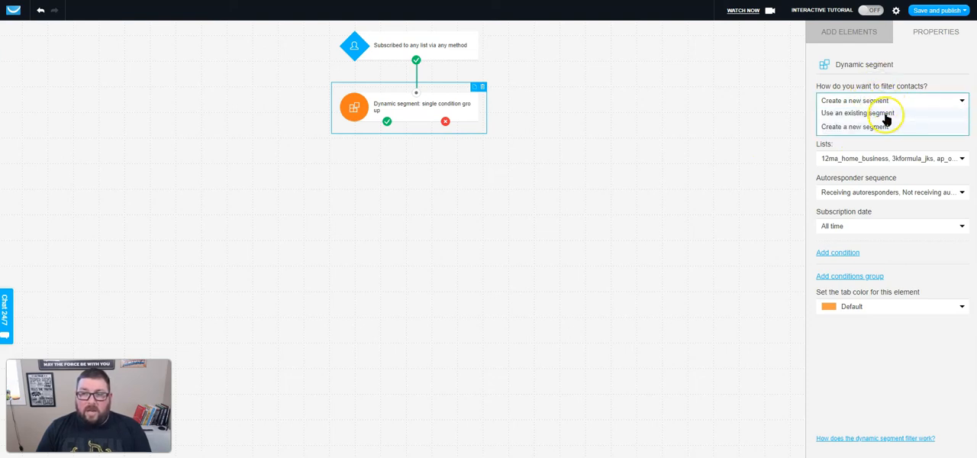
pyautogui.click(887, 113)
pyautogui.click(887, 120)
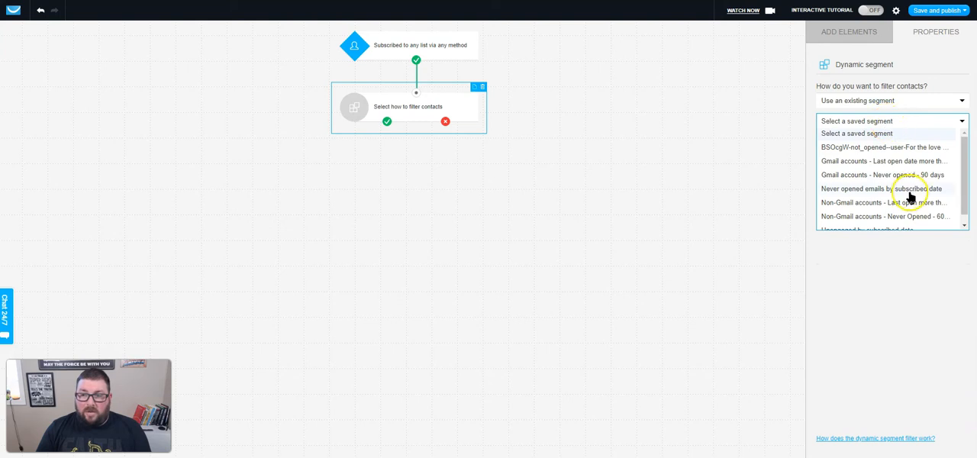
pyautogui.click(872, 101)
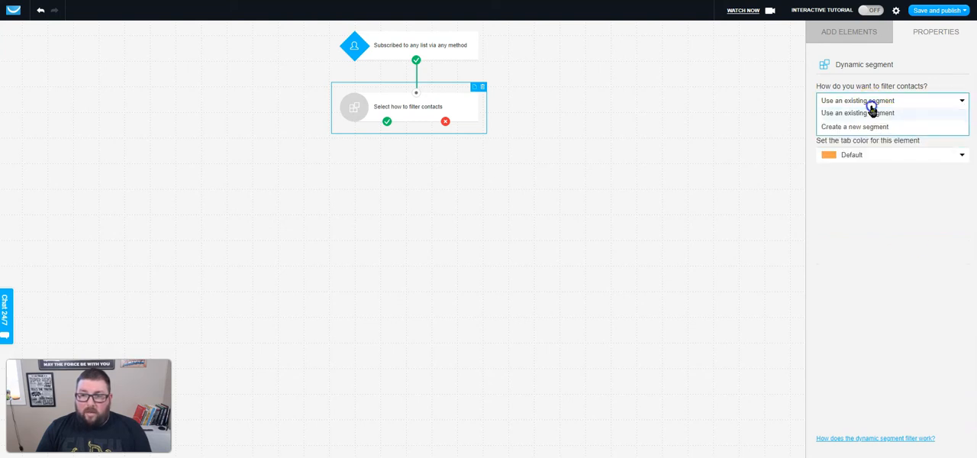
pyautogui.click(872, 127)
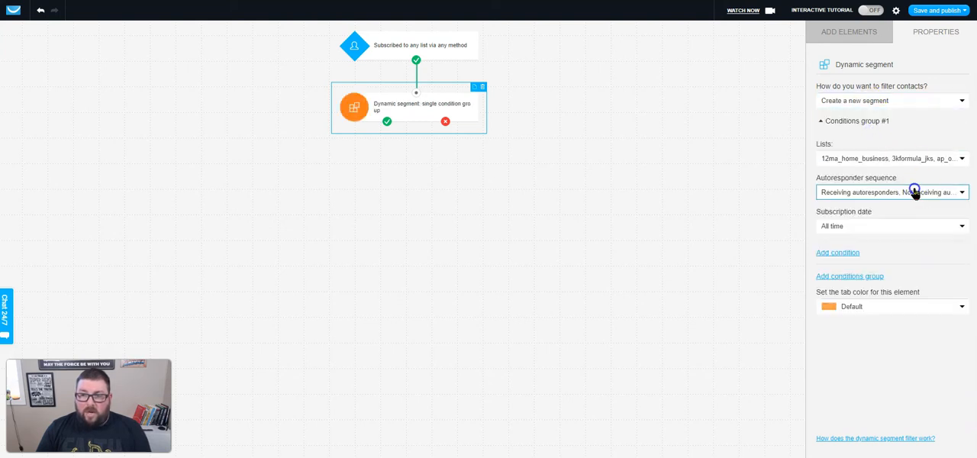
# Include all lists in the new segment except hba_team, lls_team and video_recording_list.
pyautogui.click(878, 159)
pyautogui.click(825, 203)
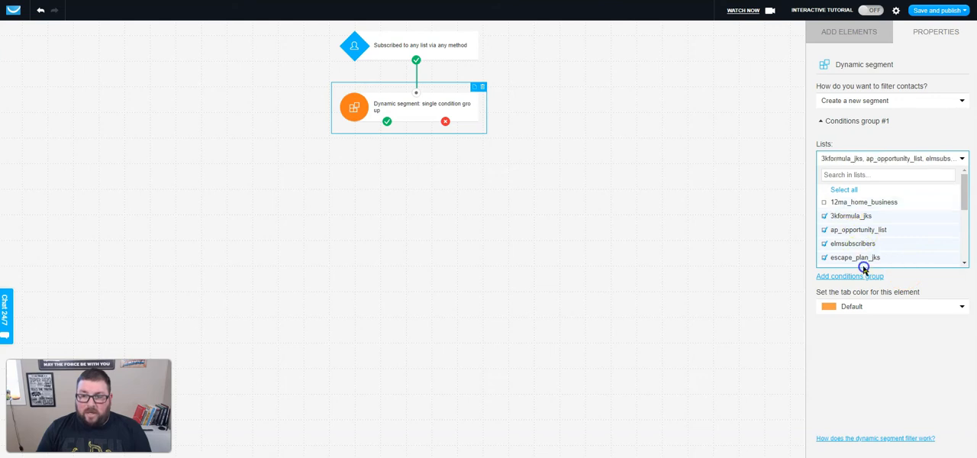
pyautogui.click(838, 190)
pyautogui.click(838, 190)
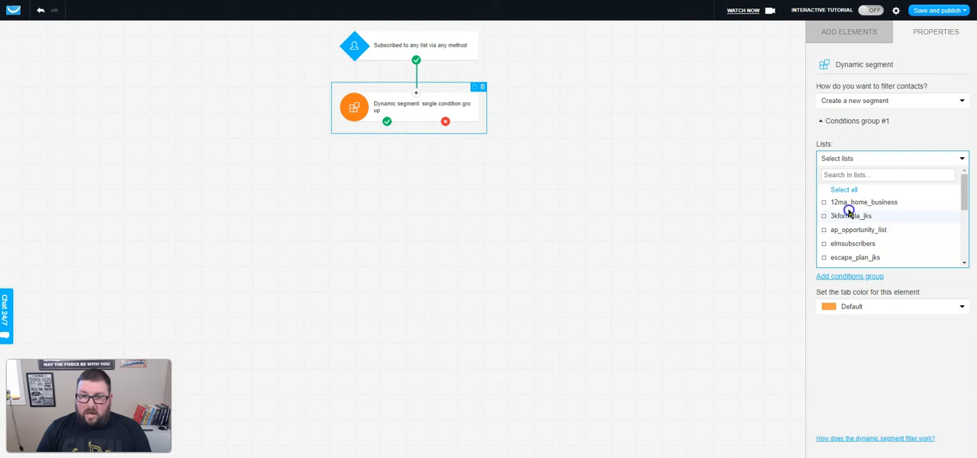
pyautogui.click(843, 190)
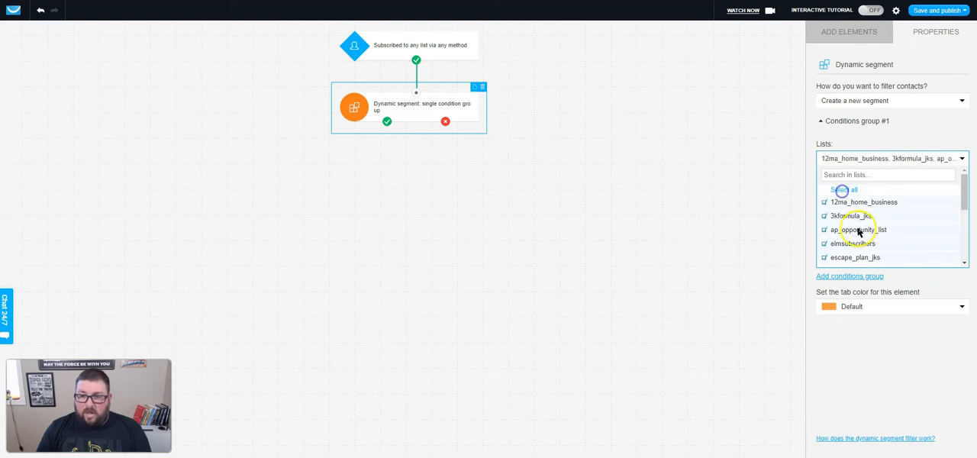
pyautogui.scroll(-3, 858, 225)
pyautogui.scroll(2, 858, 227)
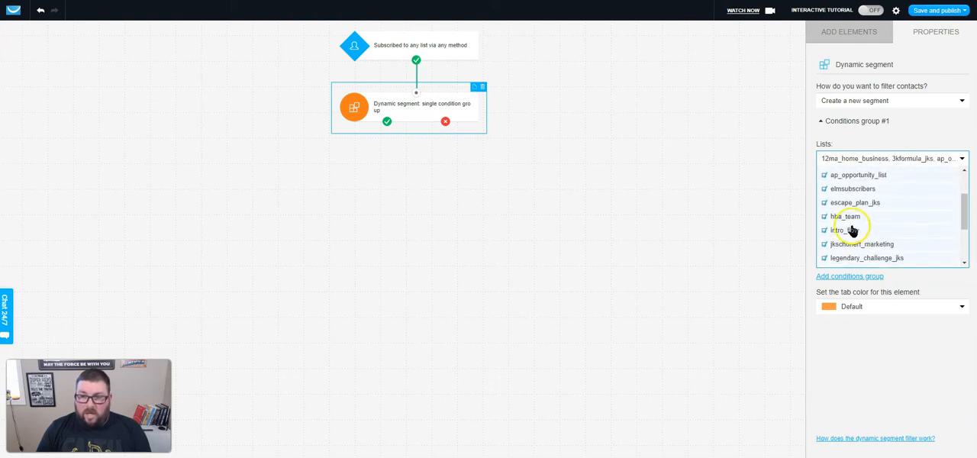
pyautogui.scroll(-3, 828, 238)
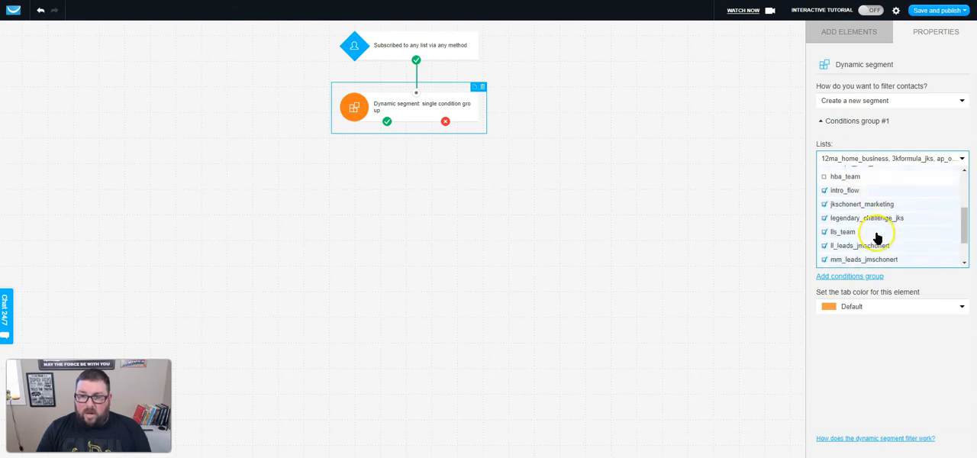
pyautogui.click(824, 224)
pyautogui.scroll(-2, 901, 241)
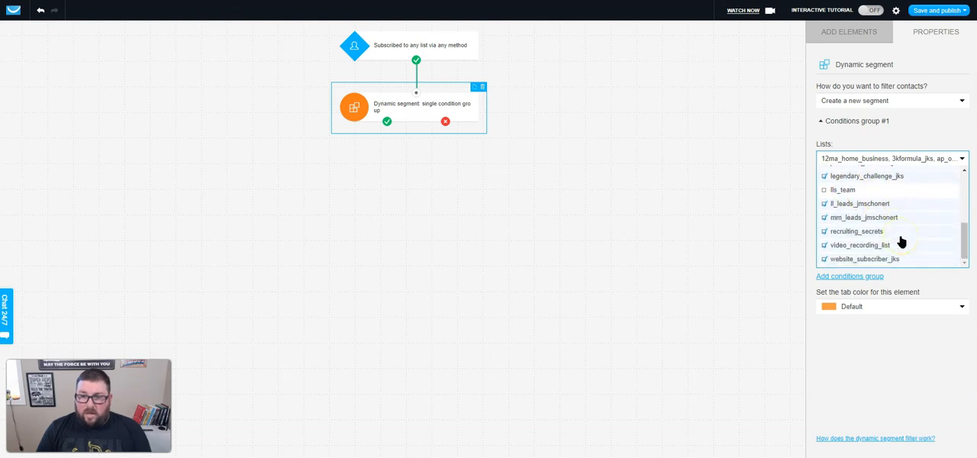
pyautogui.click(875, 243)
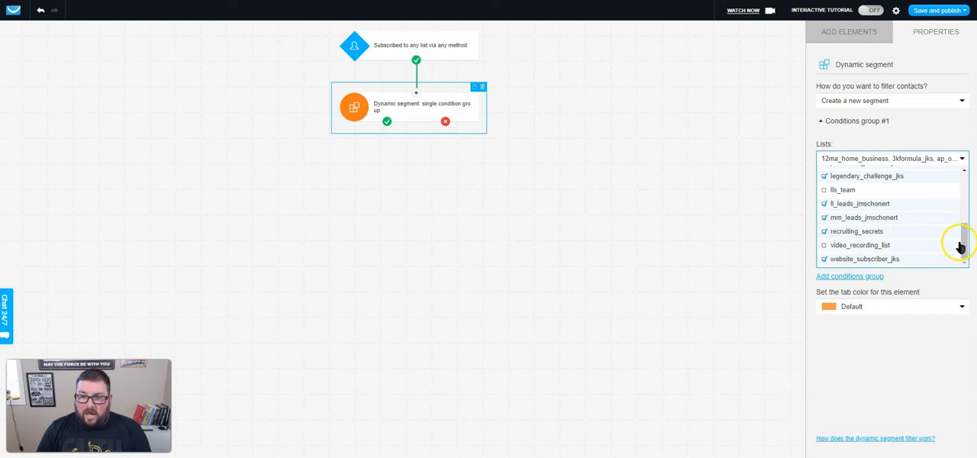
pyautogui.scroll(2, 912, 237)
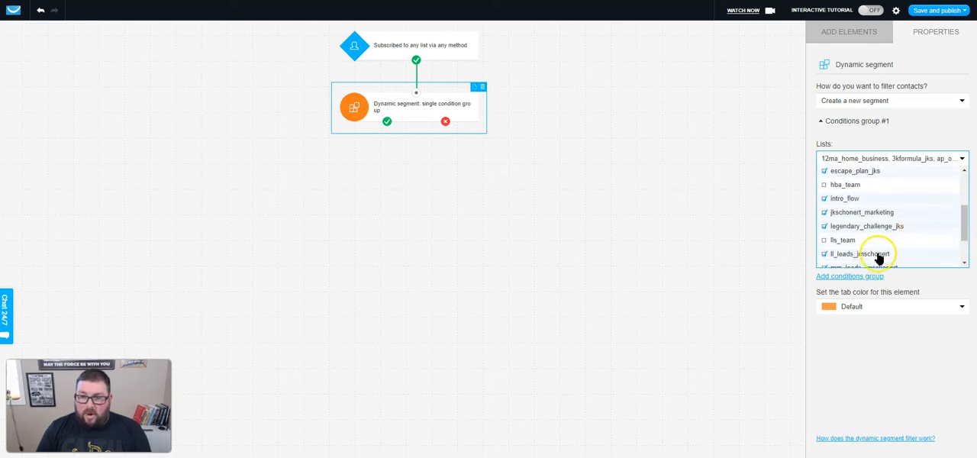
pyautogui.scroll(1, 892, 242)
pyautogui.scroll(2, 892, 241)
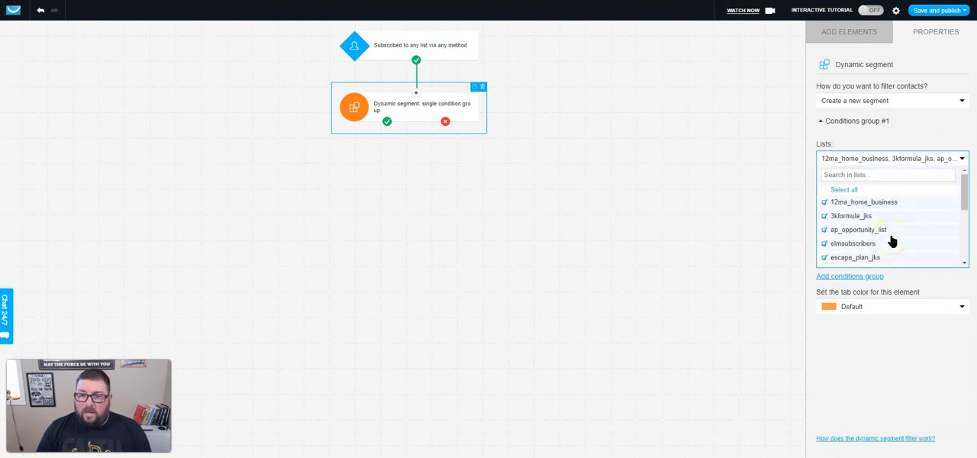
pyautogui.click(905, 328)
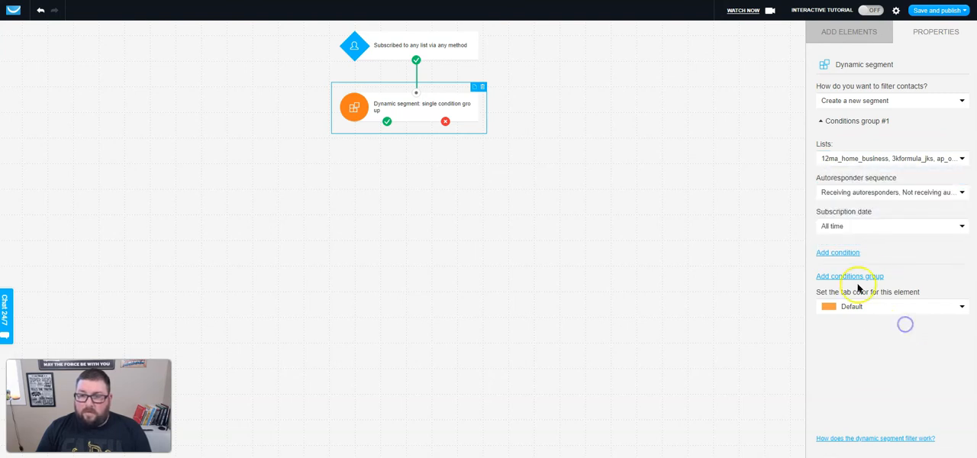
# Add a condition to the segment's first conditions group that matches contacts whose email contains gmail.com.
pyautogui.click(858, 195)
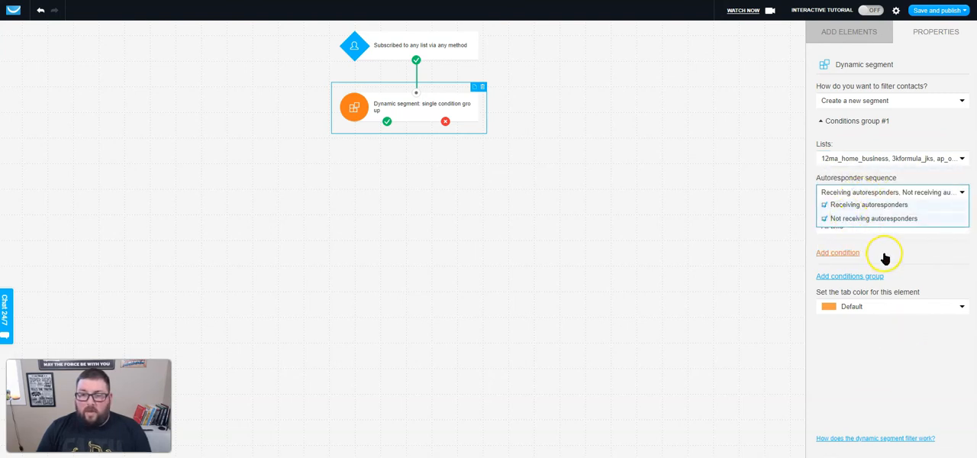
pyautogui.click(925, 336)
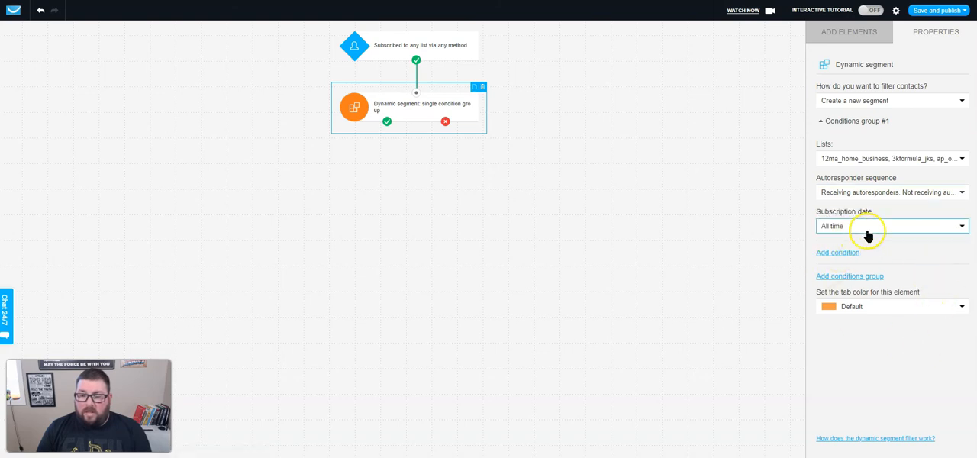
pyautogui.click(837, 255)
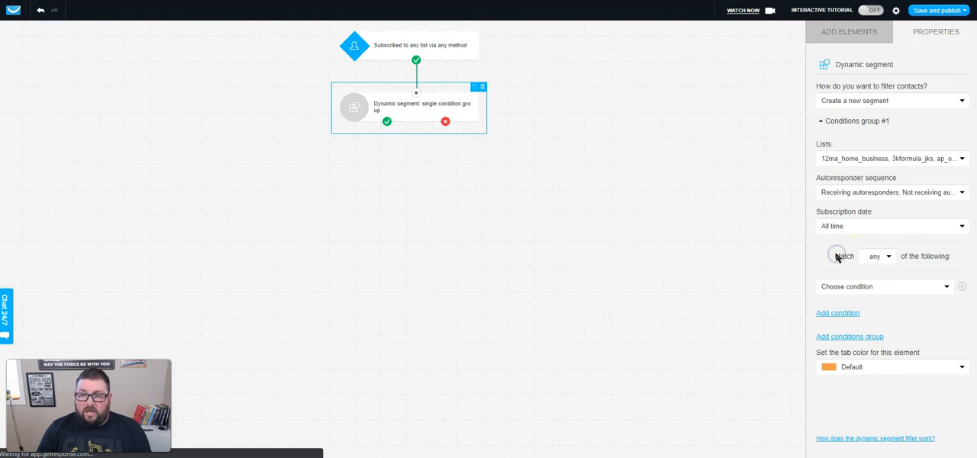
pyautogui.click(875, 257)
pyautogui.click(835, 264)
pyautogui.click(860, 286)
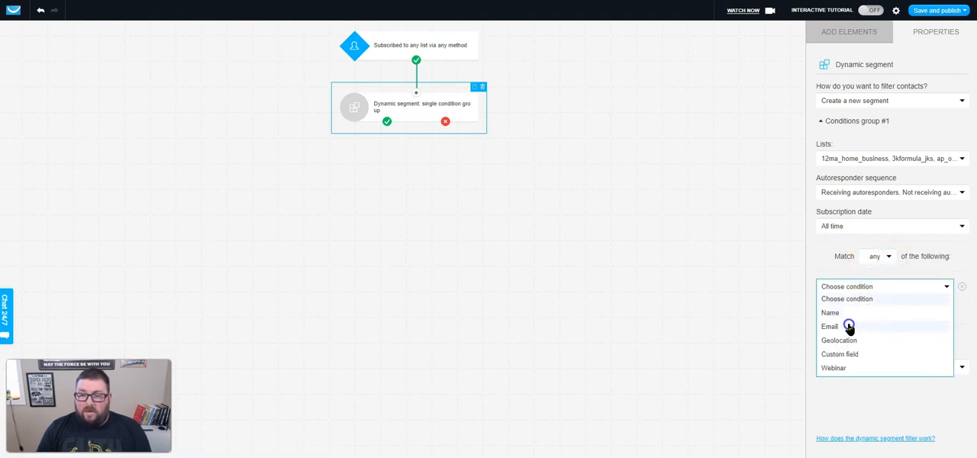
pyautogui.click(848, 326)
pyautogui.click(843, 311)
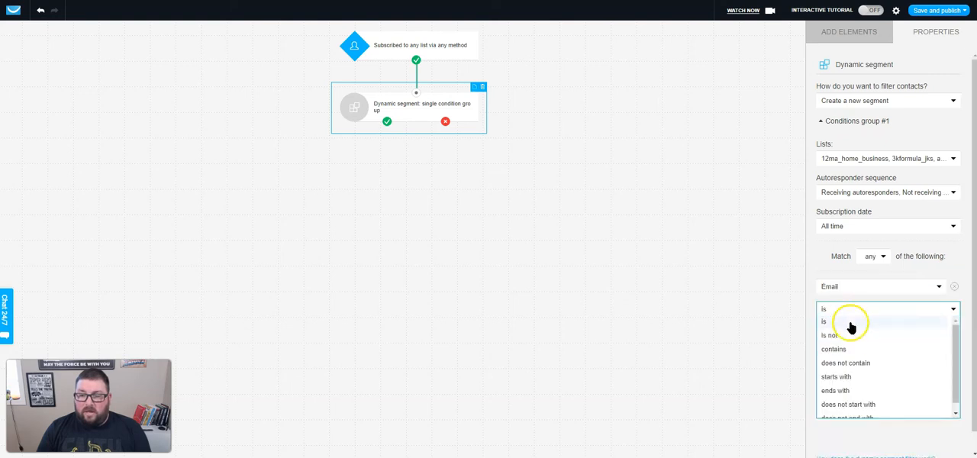
pyautogui.click(846, 349)
pyautogui.click(845, 333)
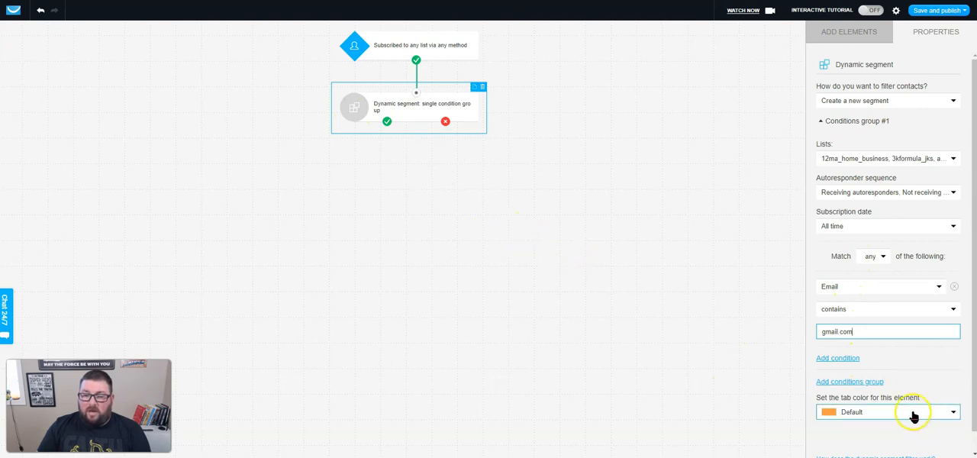
# Add a Message opened condition below the dynamic segment and connect it to the segment's condition-met output.
pyautogui.click(527, 187)
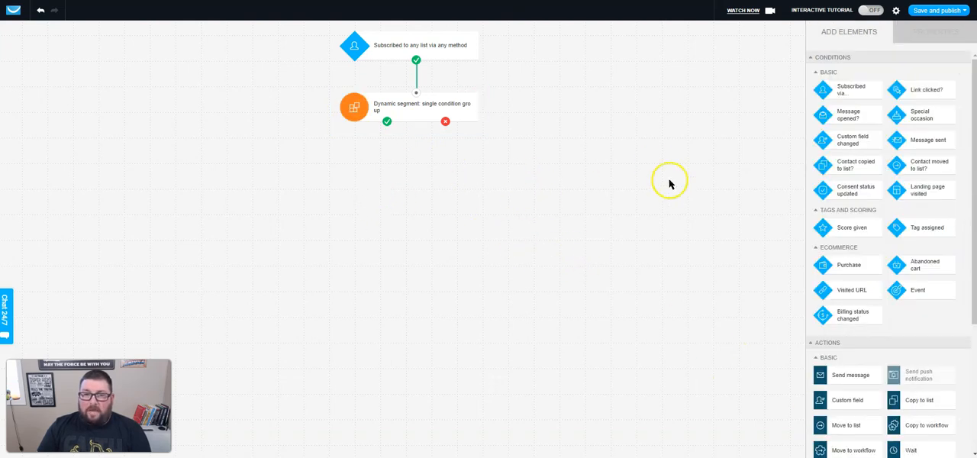
pyautogui.click(397, 107)
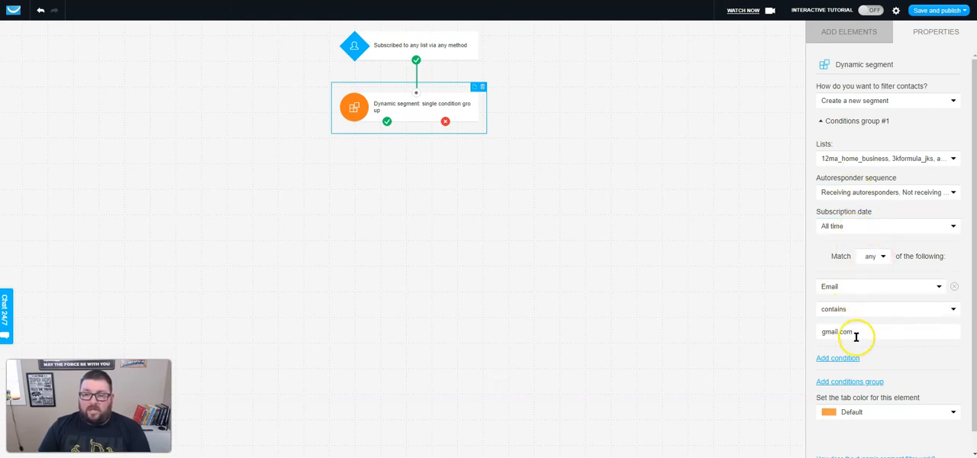
pyautogui.click(523, 187)
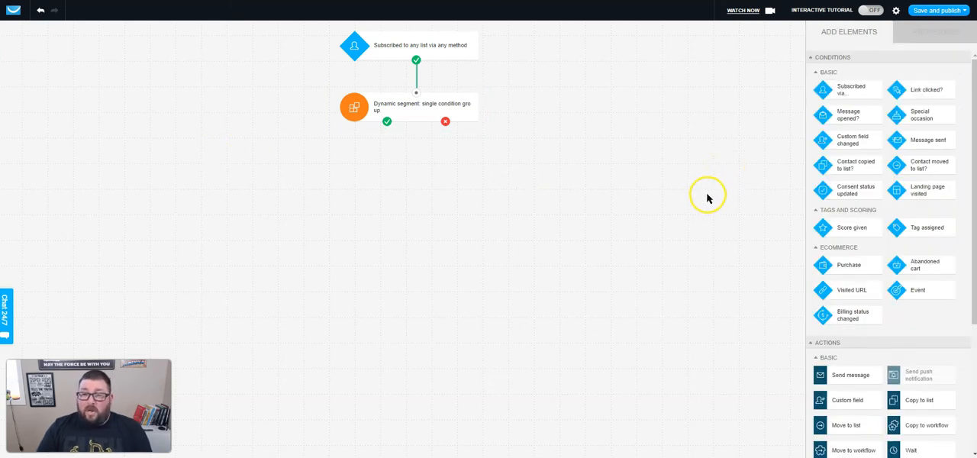
pyautogui.moveTo(856, 121); pyautogui.dragTo(303, 154)
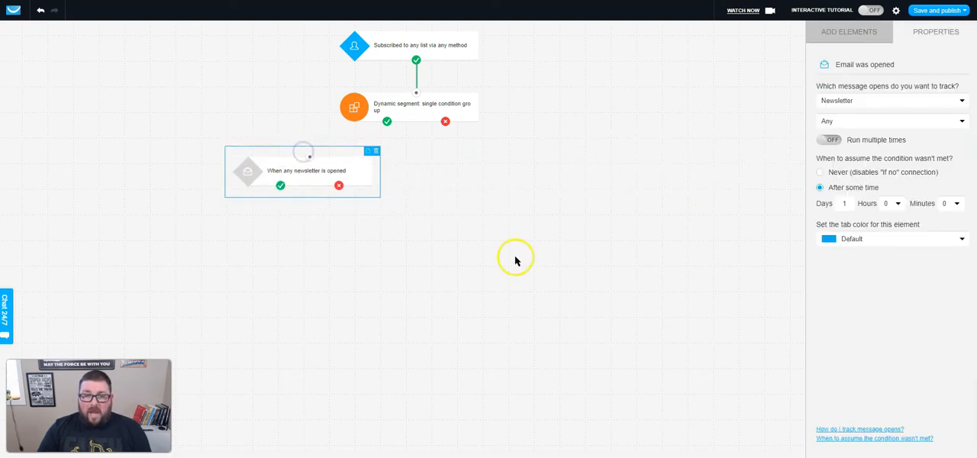
pyautogui.moveTo(387, 122); pyautogui.dragTo(310, 156)
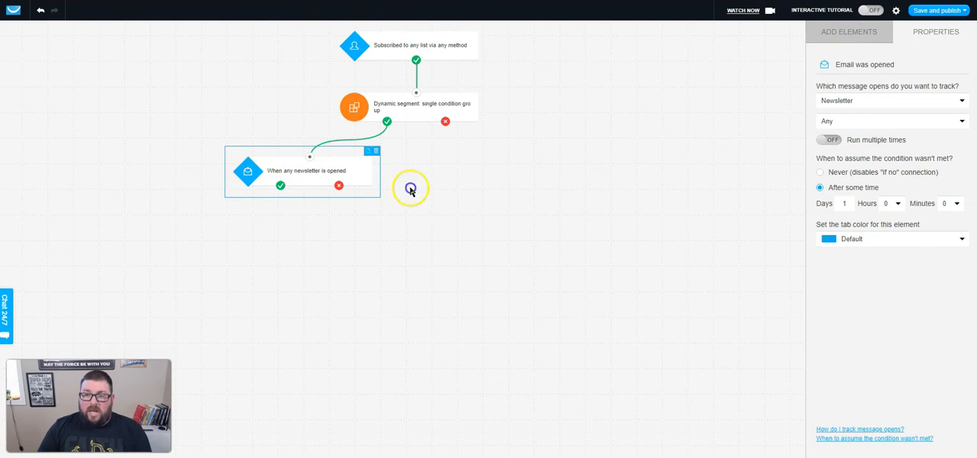
# Set the condition to track opens of any message, run multiple times, count as unmet after 90 days, and use a Blue tab color.
pyautogui.click(878, 100)
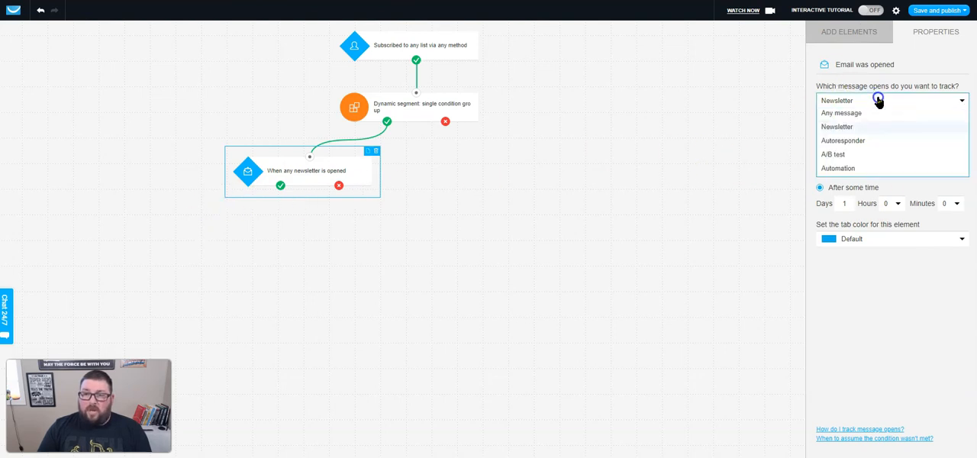
pyautogui.click(867, 115)
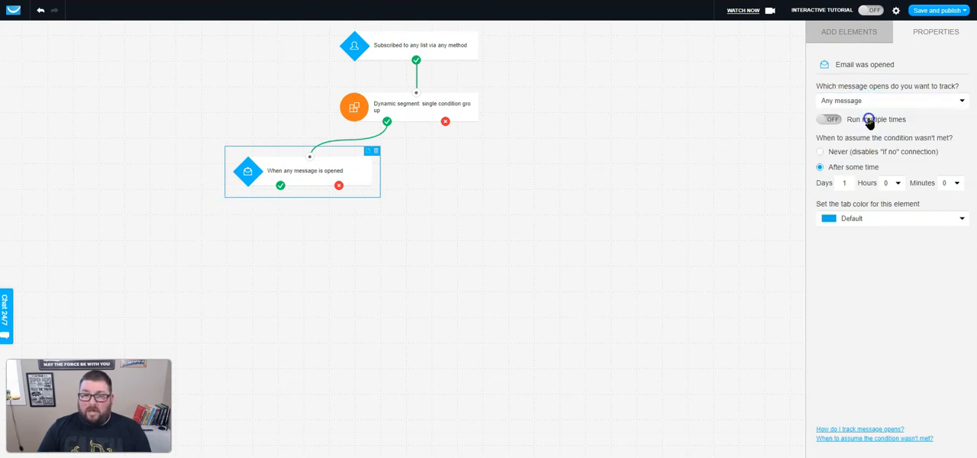
pyautogui.click(832, 120)
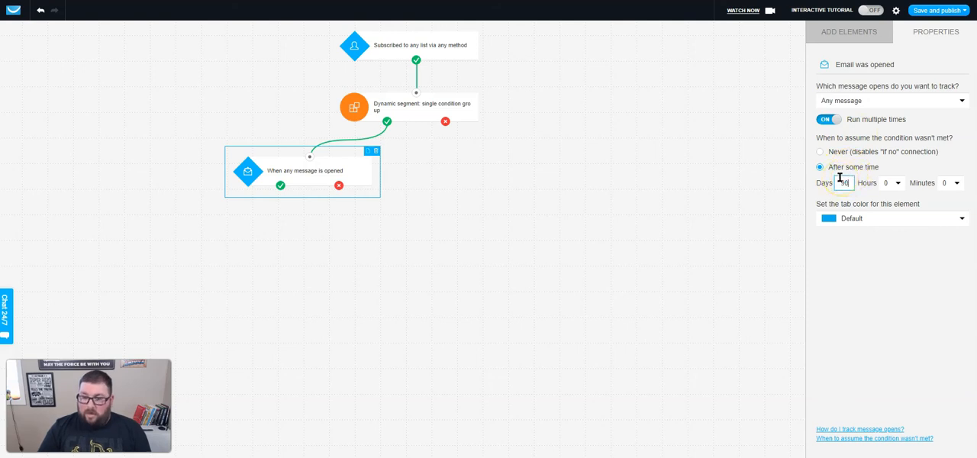
pyautogui.click(877, 224)
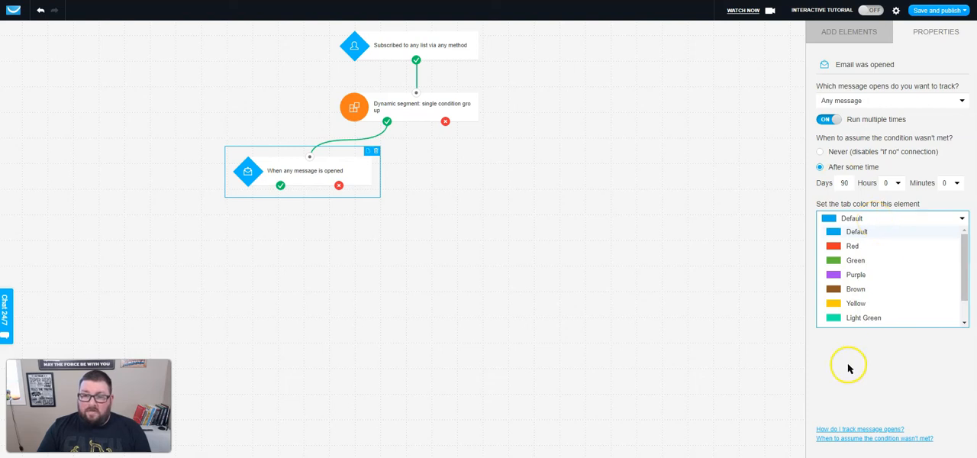
pyautogui.scroll(-2, 878, 264)
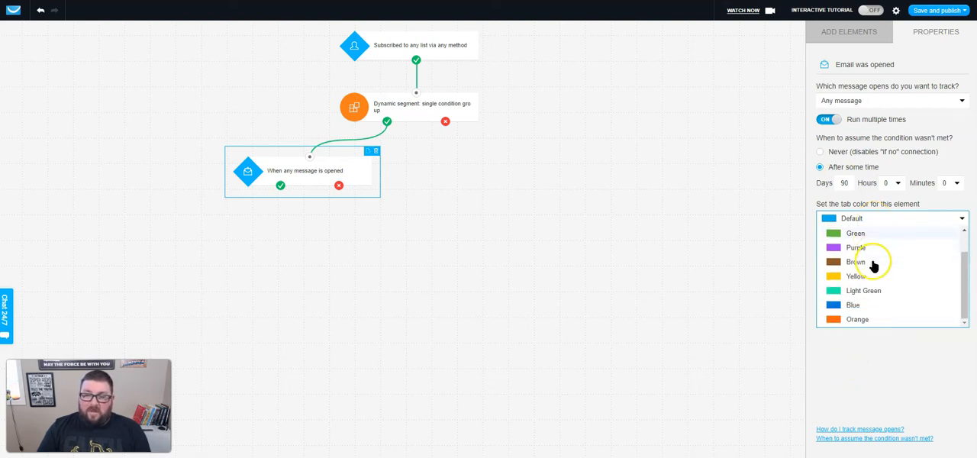
pyautogui.click(865, 305)
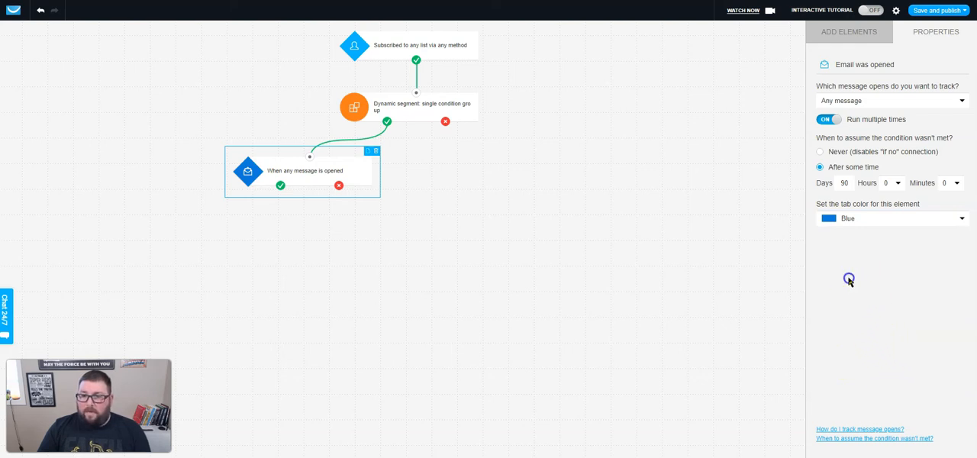
pyautogui.click(496, 276)
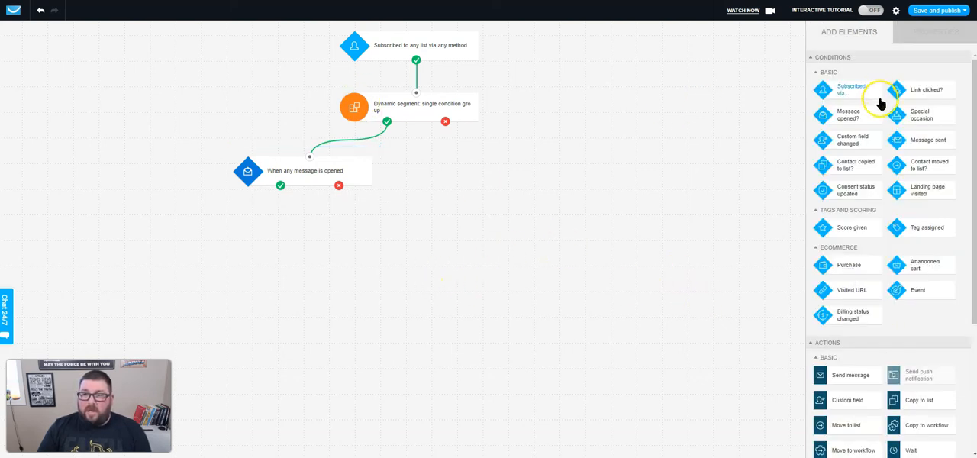
# Add a Message opened condition to the segment's not-met branch, tracking any message, running multiple times, with a 60-day limit and Blue tab color.
pyautogui.moveTo(849, 117); pyautogui.dragTo(524, 156)
pyautogui.moveTo(446, 123); pyautogui.dragTo(535, 160)
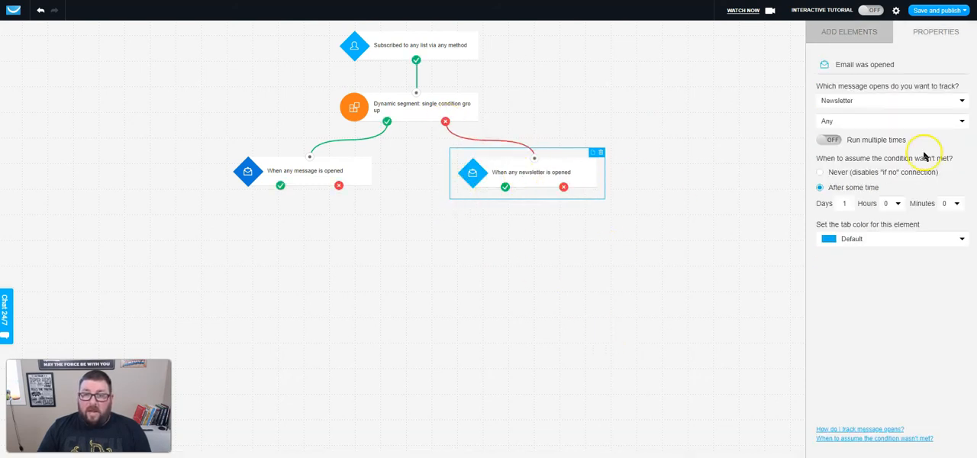
pyautogui.click(883, 100)
pyautogui.click(874, 115)
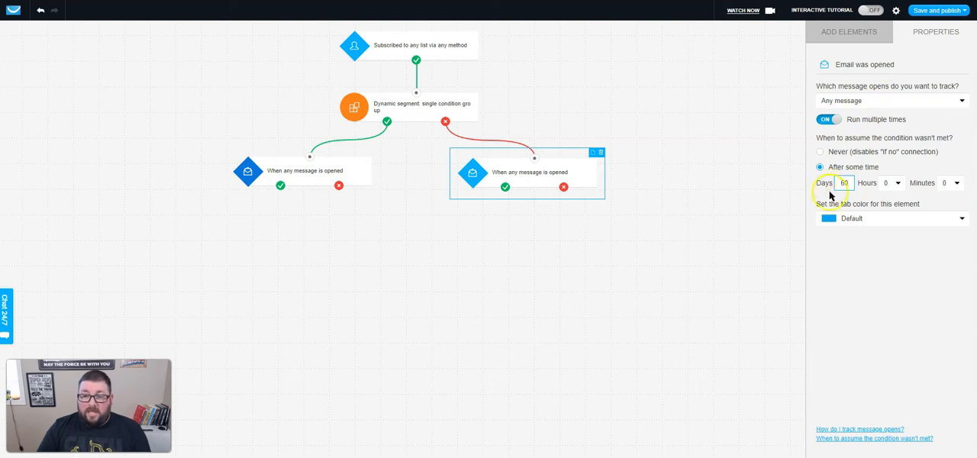
pyautogui.click(873, 218)
pyautogui.scroll(-1, 868, 310)
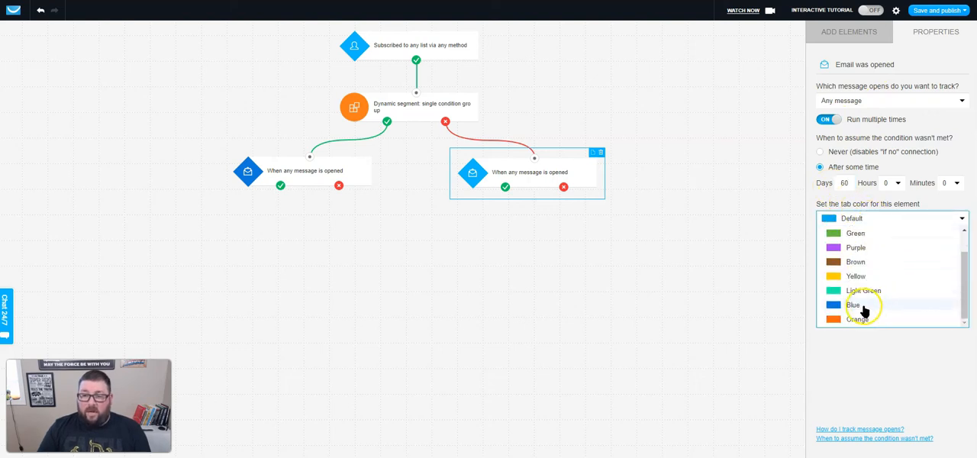
pyautogui.click(864, 307)
pyautogui.click(721, 295)
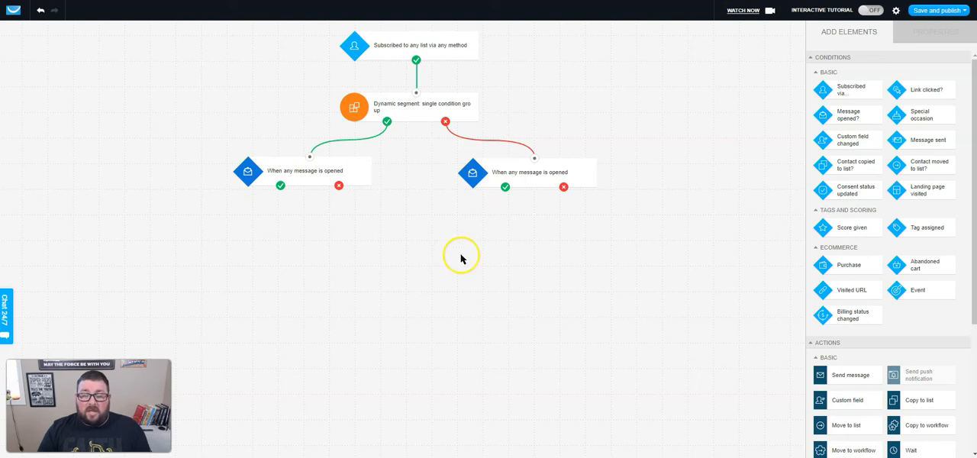
# Spread the two message-opened conditions apart and level them beneath the dynamic segment.
pyautogui.moveTo(526, 174); pyautogui.dragTo(580, 175)
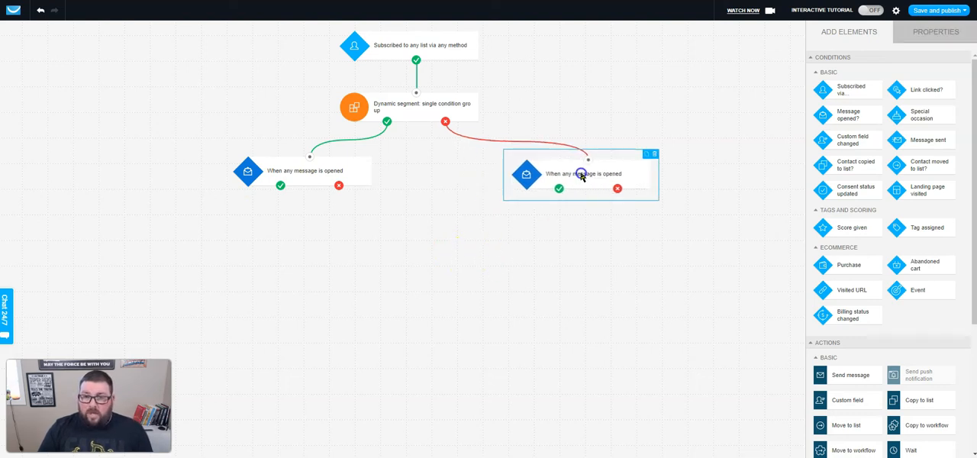
pyautogui.moveTo(317, 175); pyautogui.dragTo(235, 174)
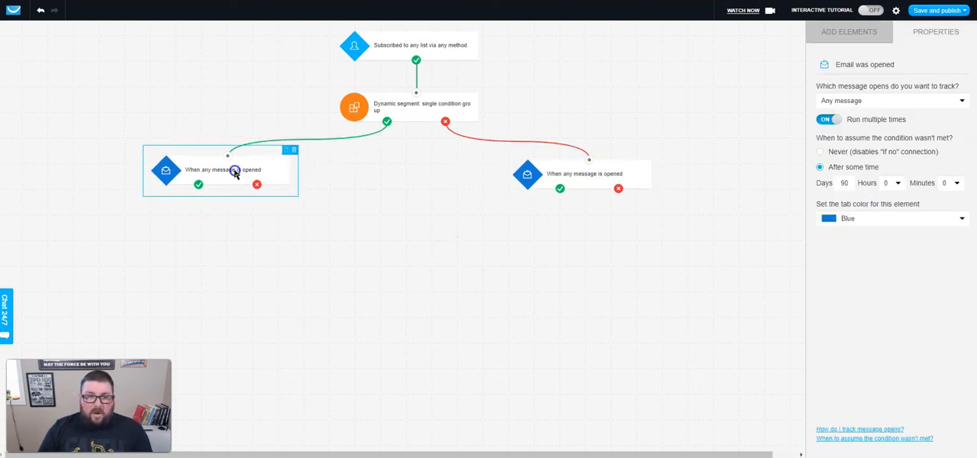
pyautogui.moveTo(572, 177); pyautogui.dragTo(557, 175)
pyautogui.moveTo(282, 177); pyautogui.dragTo(307, 180)
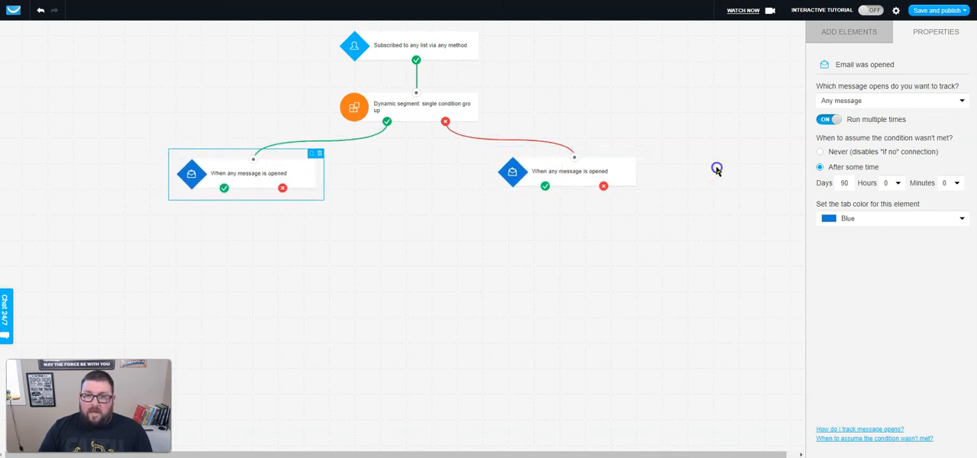
pyautogui.moveTo(594, 177)
pyautogui.mouseDown()
pyautogui.moveTo(588, 200)
pyautogui.moveTo(580, 132)
pyautogui.moveTo(530, 153)
pyautogui.moveTo(560, 157)
pyautogui.moveTo(534, 150)
pyautogui.moveTo(530, 170)
pyautogui.moveTo(693, 135)
pyautogui.moveTo(636, 98)
pyautogui.moveTo(566, 106)
pyautogui.moveTo(579, 176)
pyautogui.mouseUp()
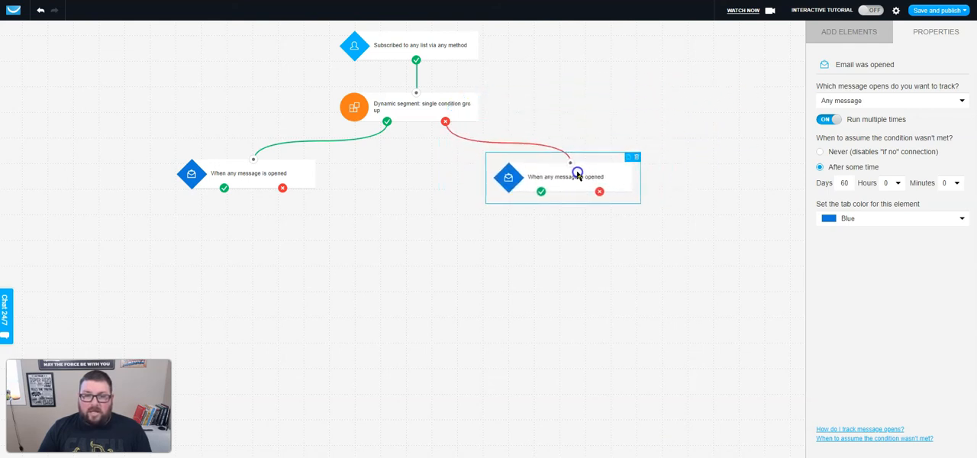
pyautogui.moveTo(252, 175); pyautogui.dragTo(264, 182)
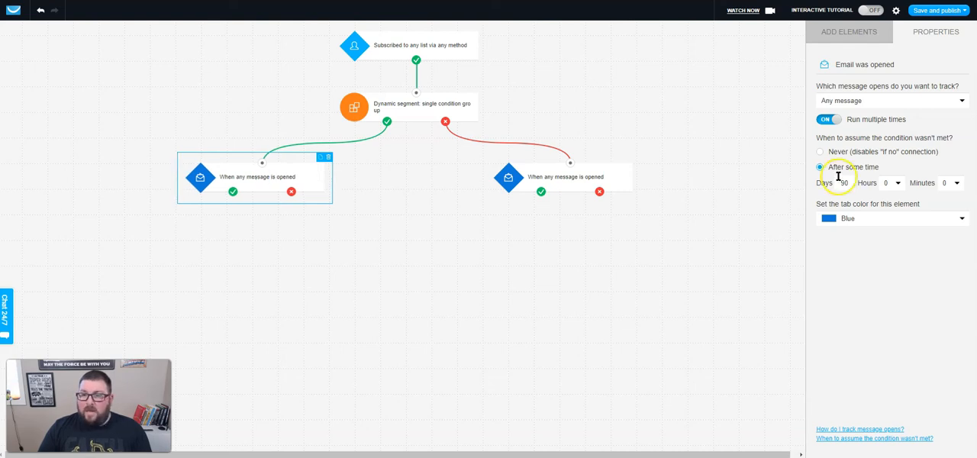
# Connect the condition-met outputs of both message-opened conditions back to the dynamic segment's input.
pyautogui.click(693, 286)
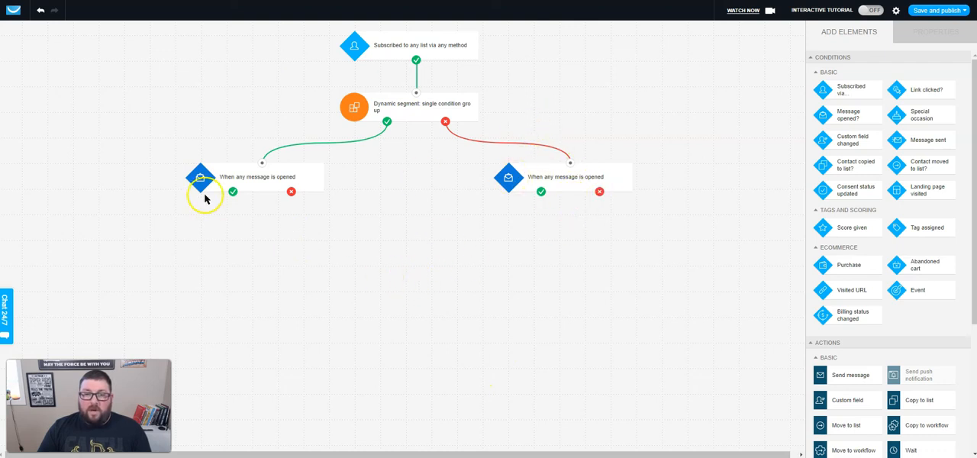
pyautogui.moveTo(233, 191); pyautogui.dragTo(418, 96)
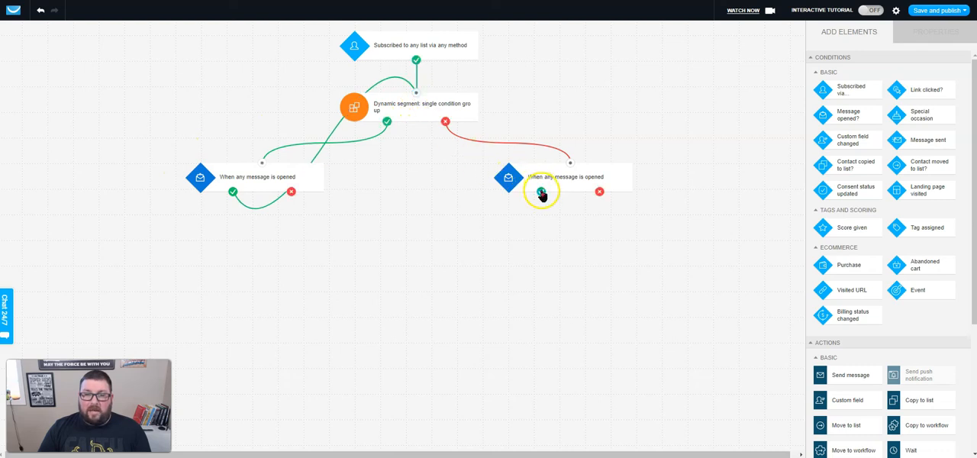
pyautogui.moveTo(539, 191); pyautogui.dragTo(416, 95)
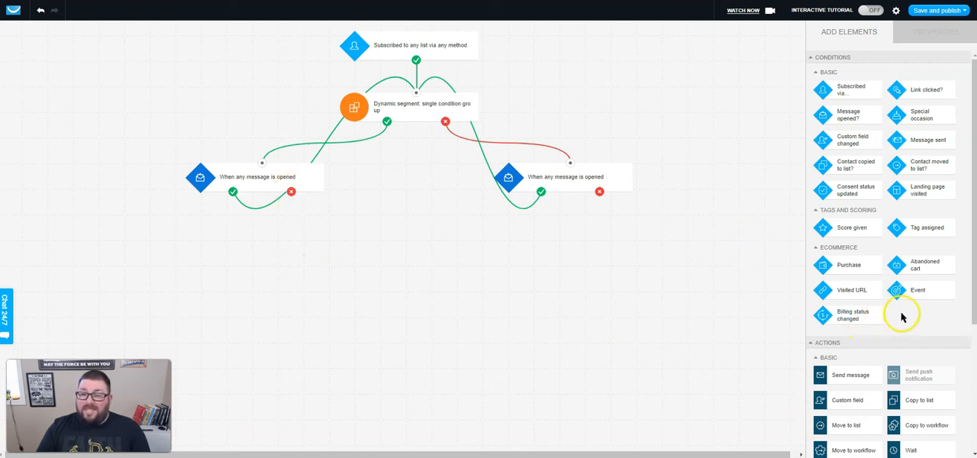
# Add a Send message action using the Re-Engagement Message, connected to the not-met output of the 90-day condition.
pyautogui.scroll(-5, 931, 323)
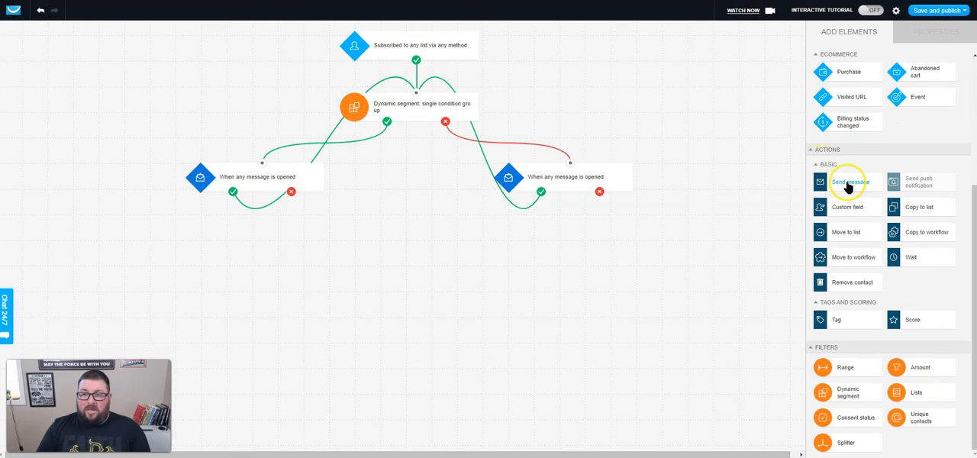
pyautogui.moveTo(851, 185); pyautogui.dragTo(323, 256)
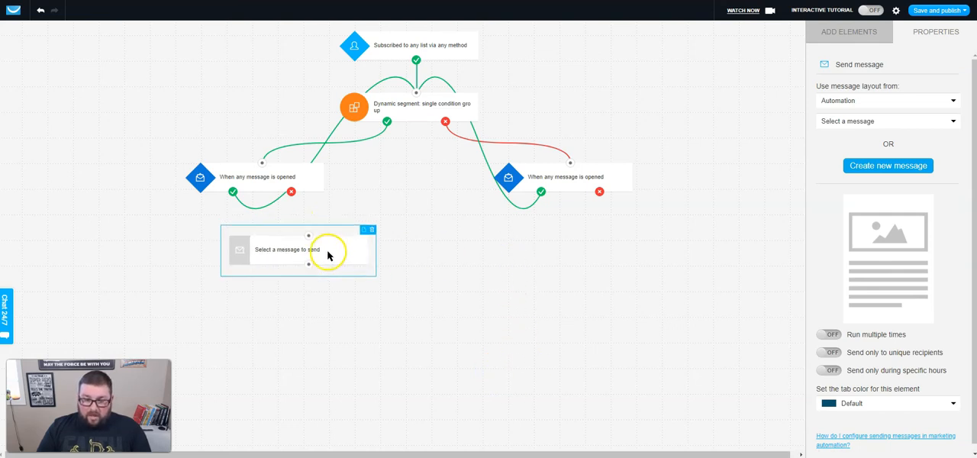
pyautogui.click(882, 121)
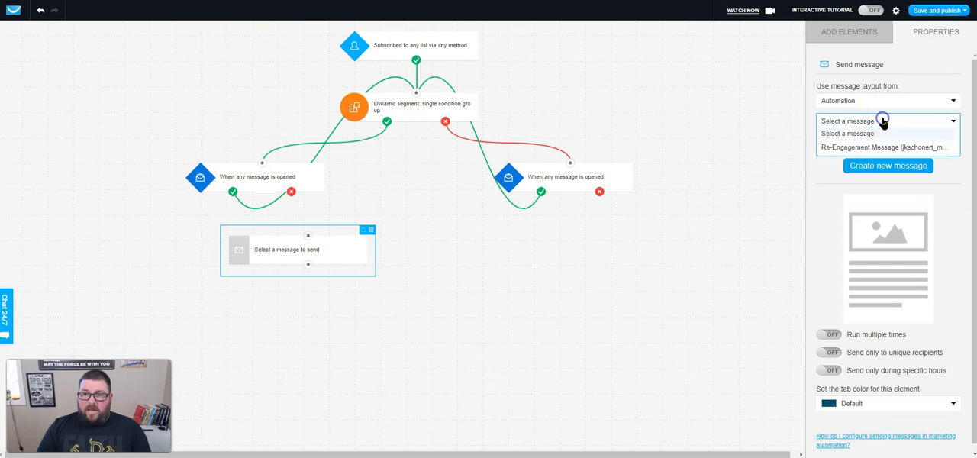
pyautogui.click(832, 149)
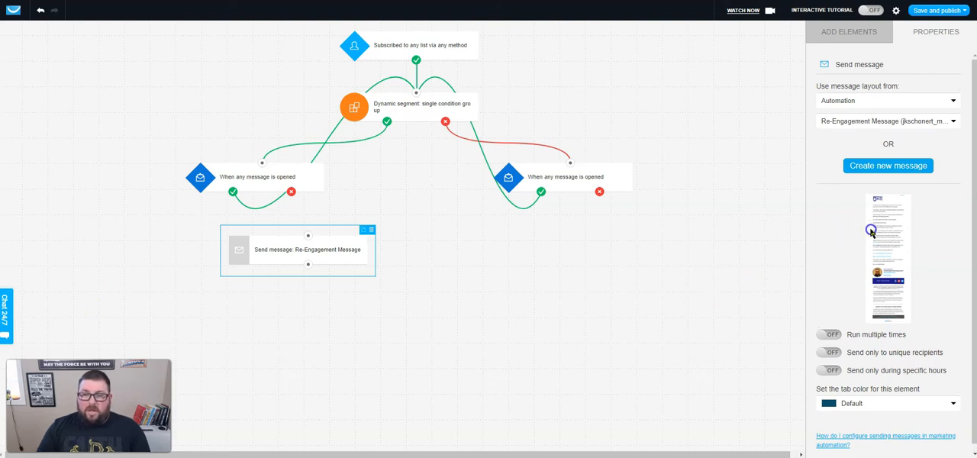
pyautogui.moveTo(293, 192); pyautogui.dragTo(293, 192)
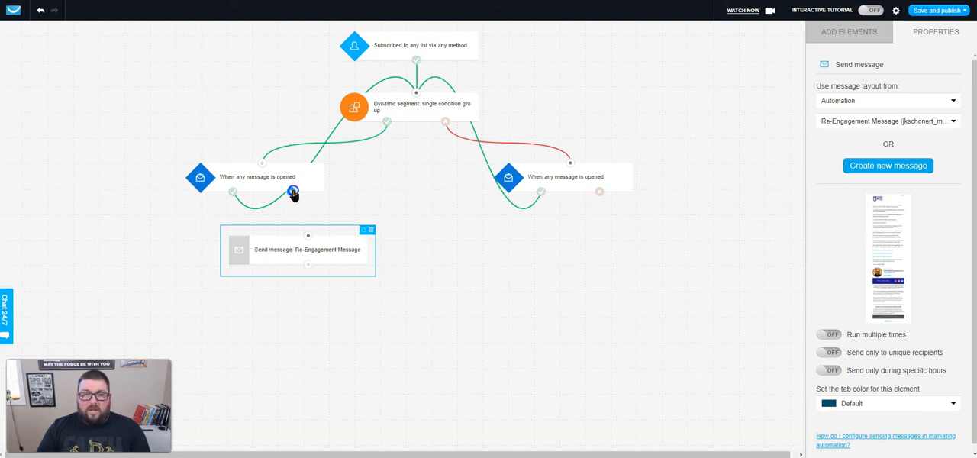
pyautogui.moveTo(307, 236); pyautogui.dragTo(308, 238)
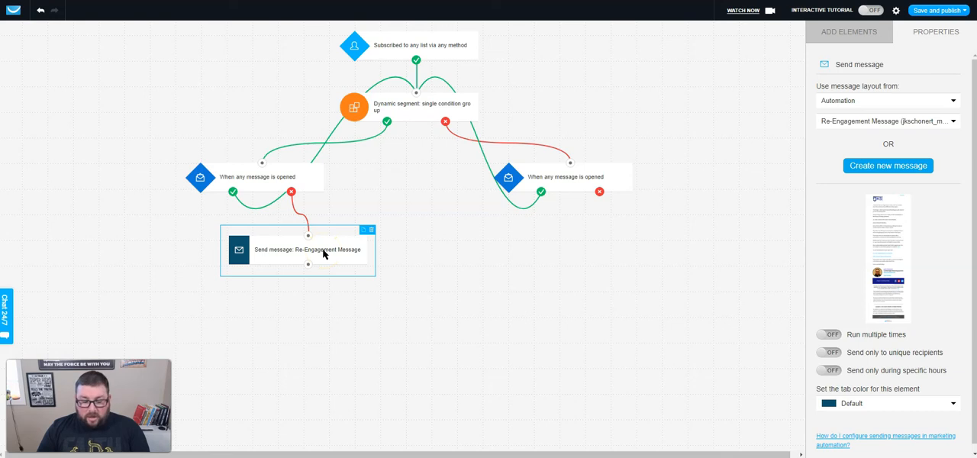
pyautogui.hotkey('ctrl', 'v')
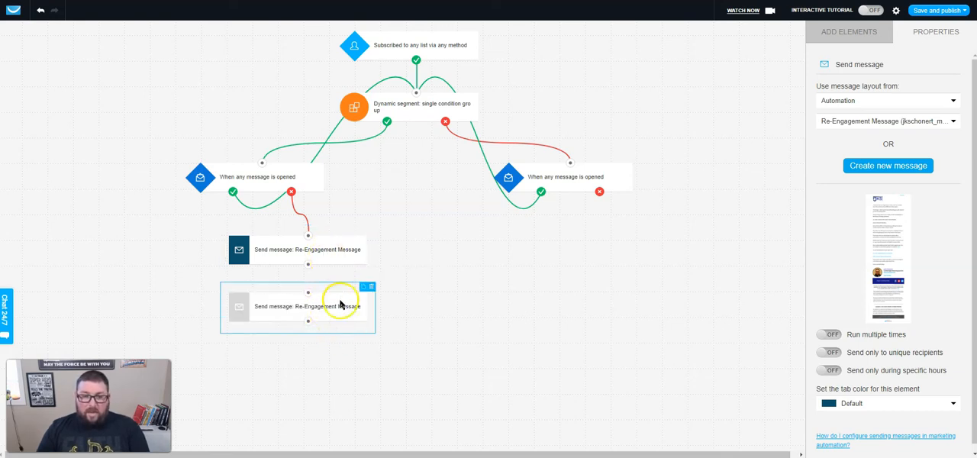
pyautogui.click(329, 252)
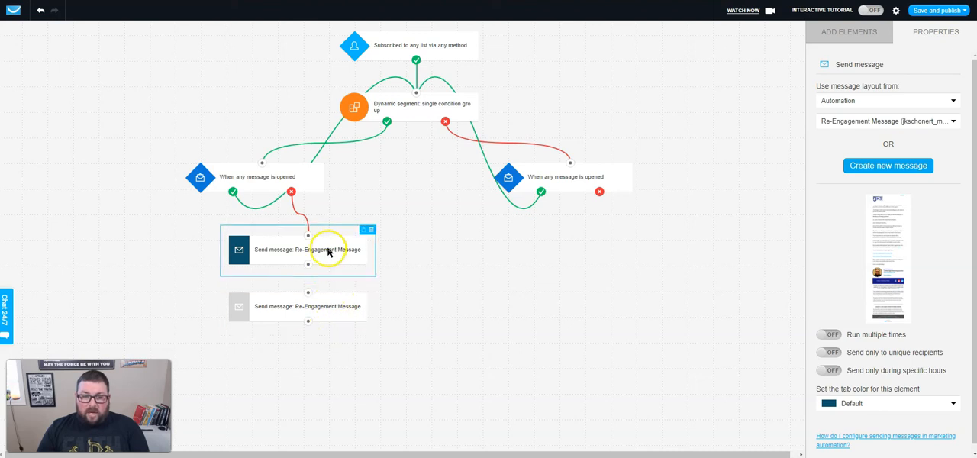
pyautogui.click(328, 306)
pyautogui.click(371, 286)
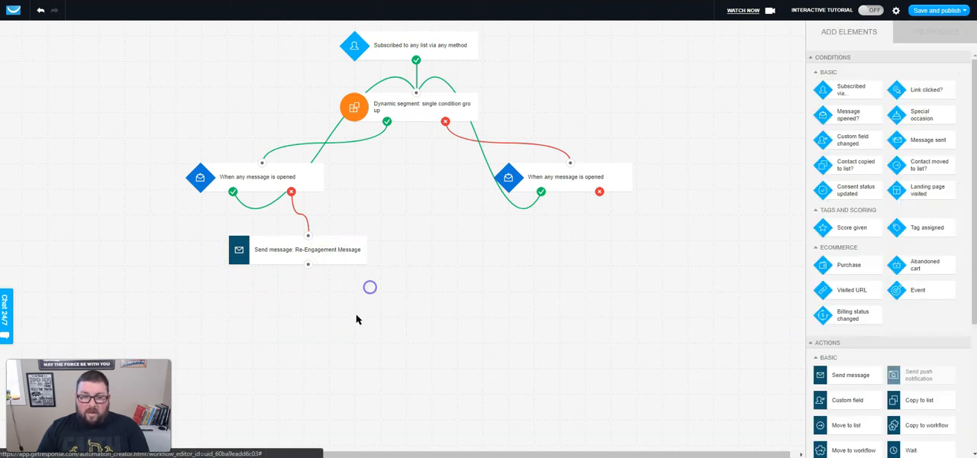
# Duplicate the Re-Engagement Message send action and connect the copy to the not-met output of the 60-day message-opened condition.
pyautogui.click(324, 252)
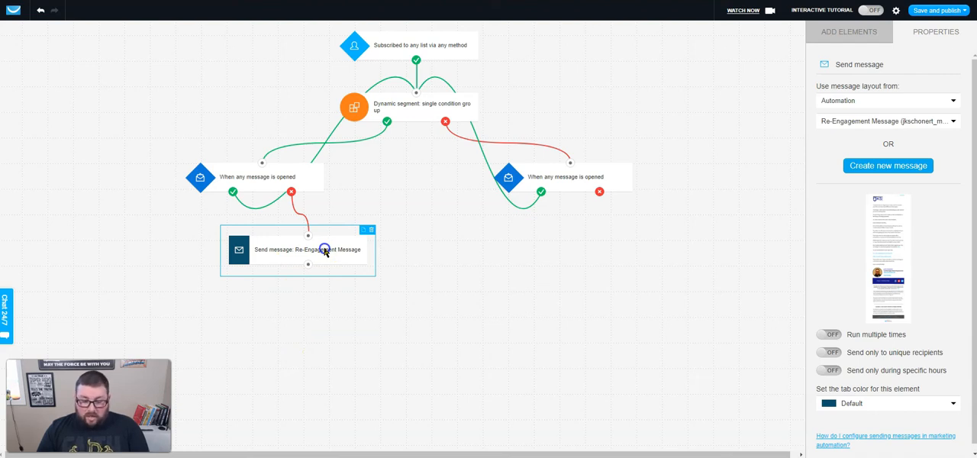
pyautogui.hotkey('ctrl', 'v')
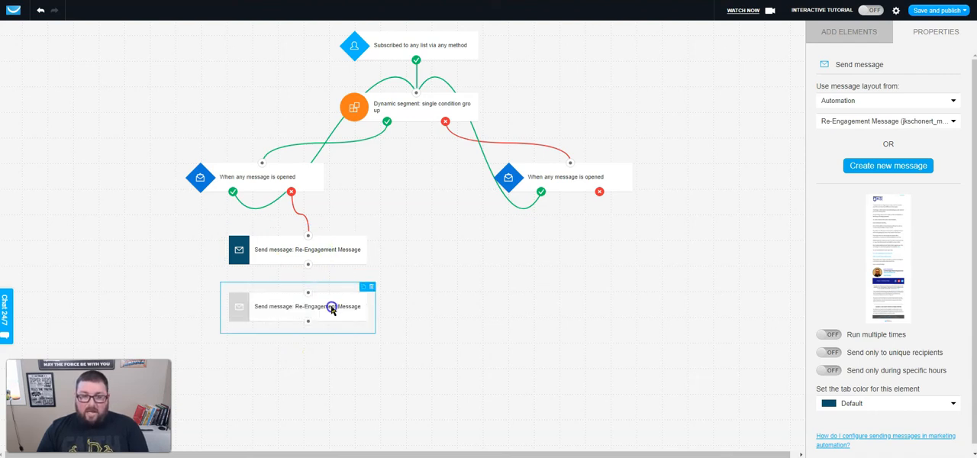
pyautogui.moveTo(282, 308); pyautogui.dragTo(630, 246)
pyautogui.moveTo(599, 193); pyautogui.dragTo(636, 250)
# Straighten both Send message actions beneath their message-opened conditions and set each one to run multiple times.
pyautogui.moveTo(336, 253); pyautogui.dragTo(326, 252)
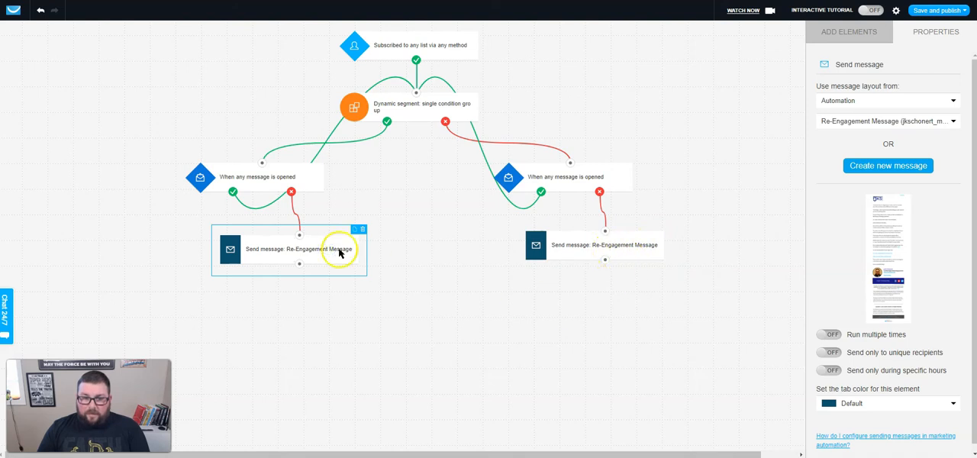
pyautogui.scroll(-1, 840, 260)
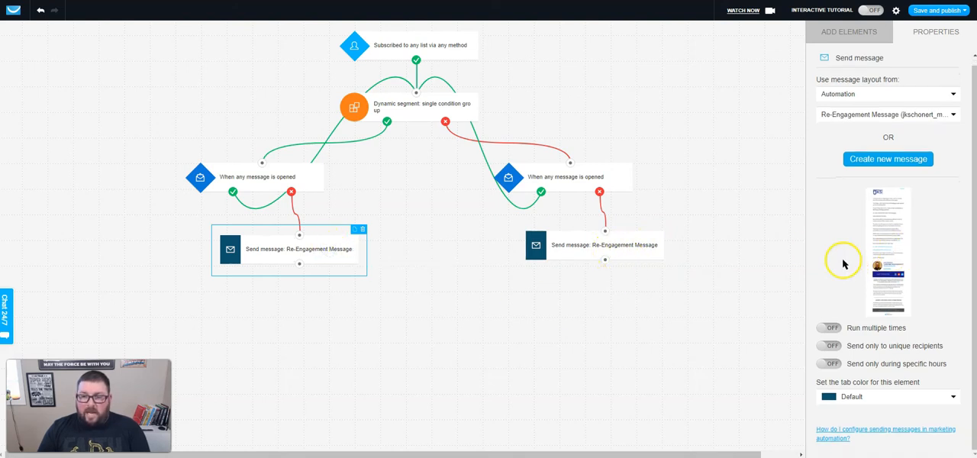
pyautogui.click(830, 328)
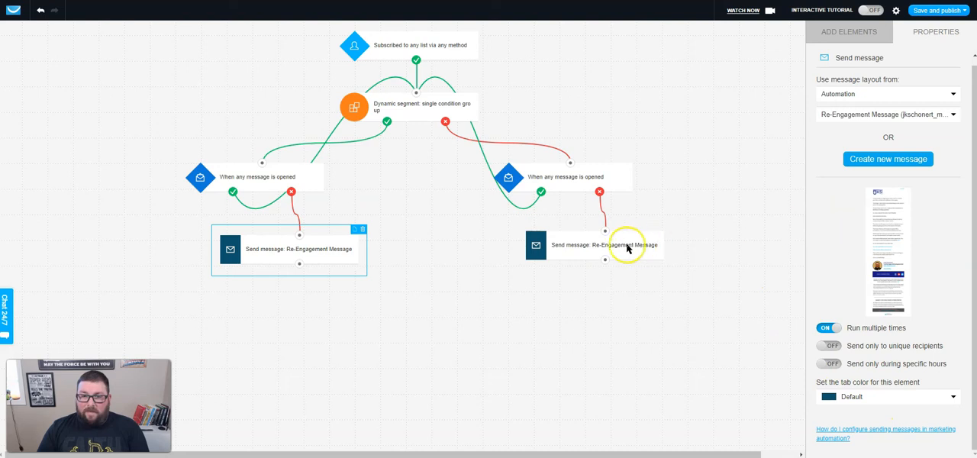
pyautogui.moveTo(624, 248); pyautogui.dragTo(645, 246)
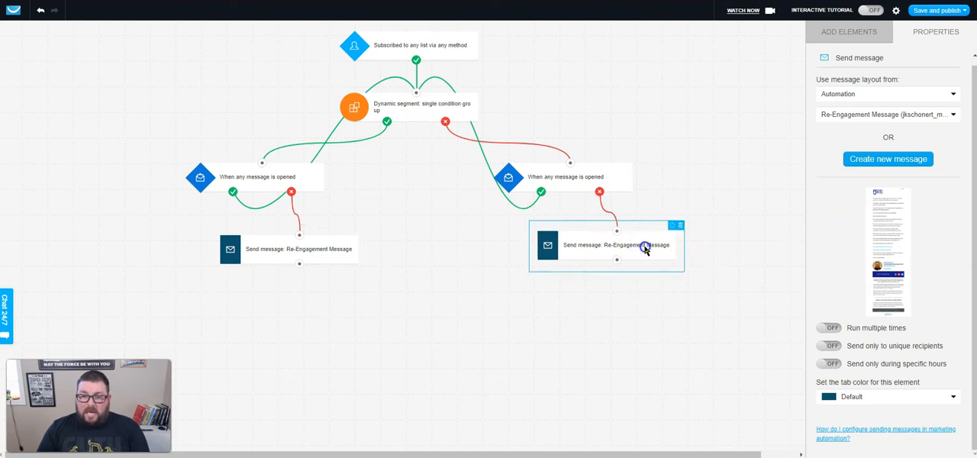
pyautogui.click(829, 327)
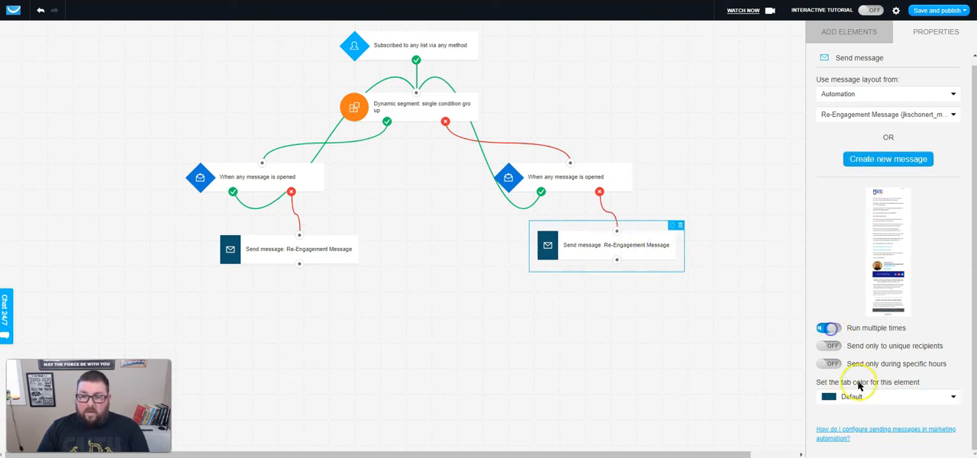
# Add a Link clicked condition beneath the 90-day branch's Send message action and connect the action's output to it.
pyautogui.click(754, 237)
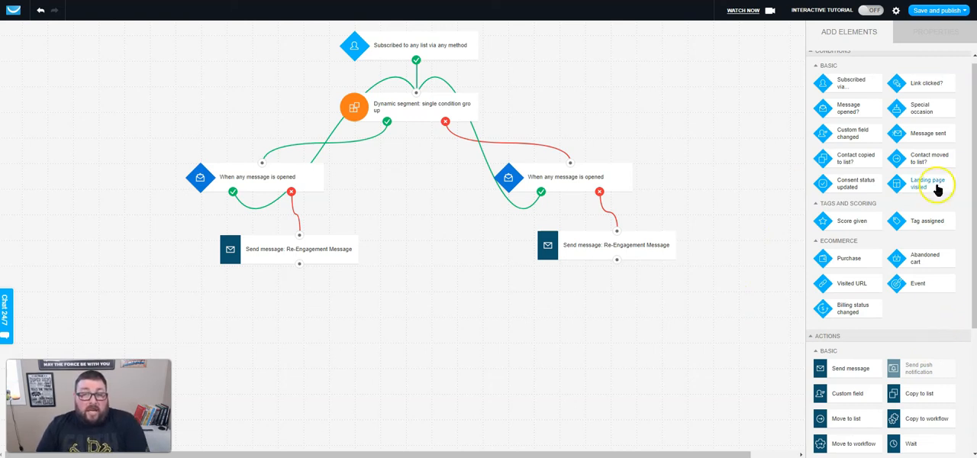
pyautogui.moveTo(921, 86); pyautogui.dragTo(323, 300)
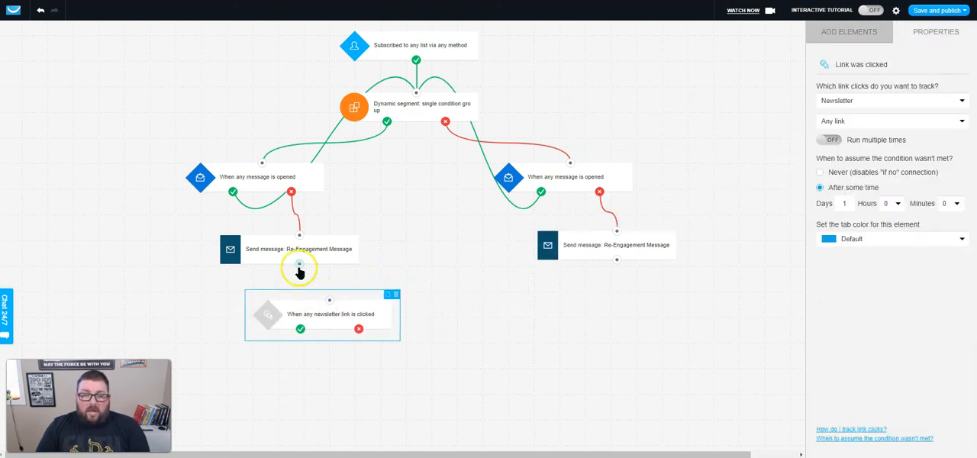
pyautogui.moveTo(300, 264); pyautogui.dragTo(305, 275)
pyautogui.moveTo(331, 304); pyautogui.dragTo(330, 299)
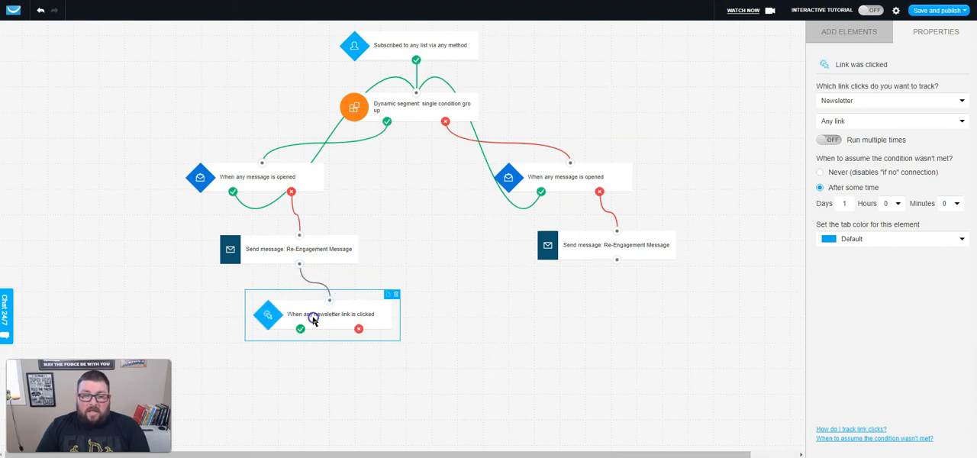
# Set the link condition to track the specific ty-email page link in the automation's Re-Engagement Message, running multiple times.
pyautogui.click(860, 104)
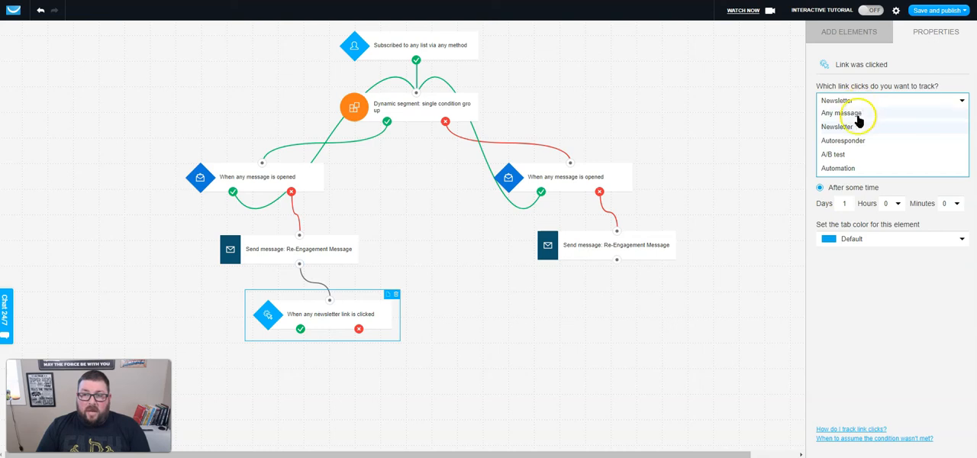
pyautogui.click(846, 168)
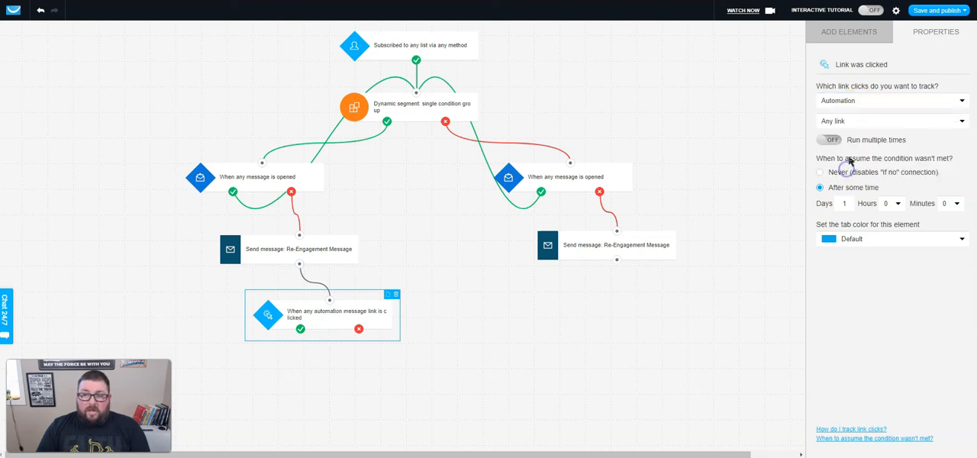
pyautogui.click(860, 124)
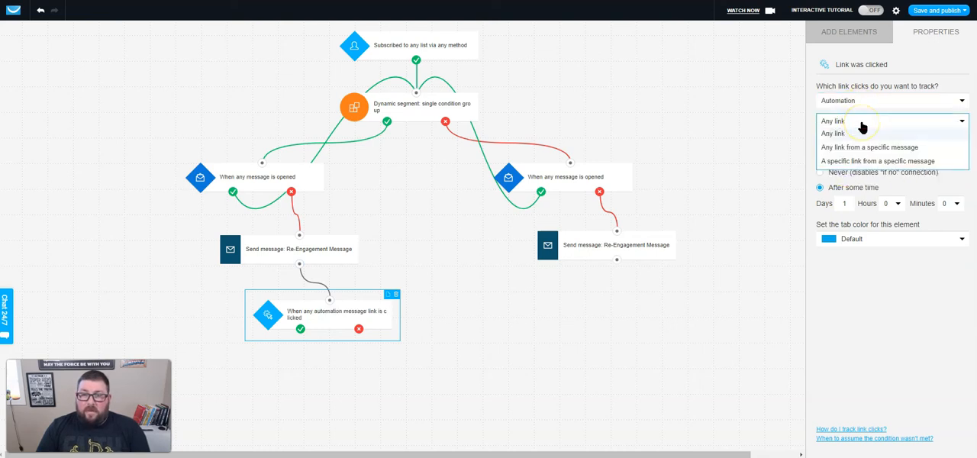
pyautogui.click(855, 161)
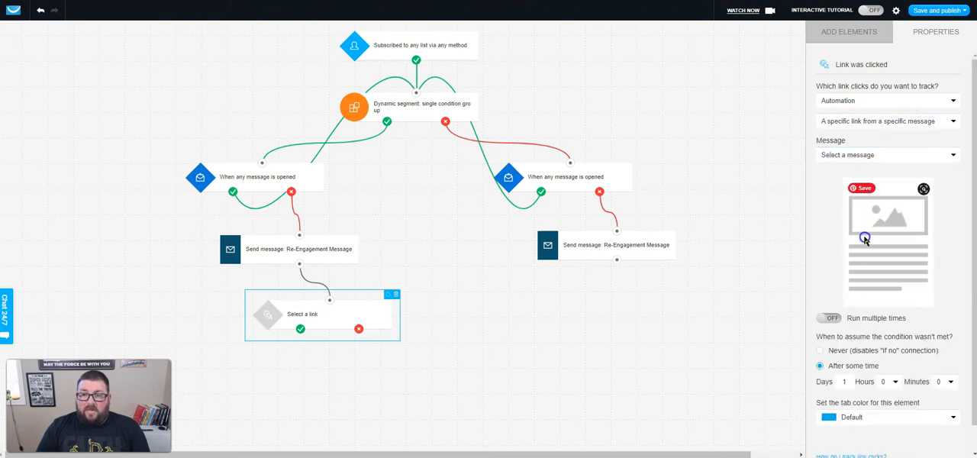
pyautogui.click(845, 156)
pyautogui.click(847, 183)
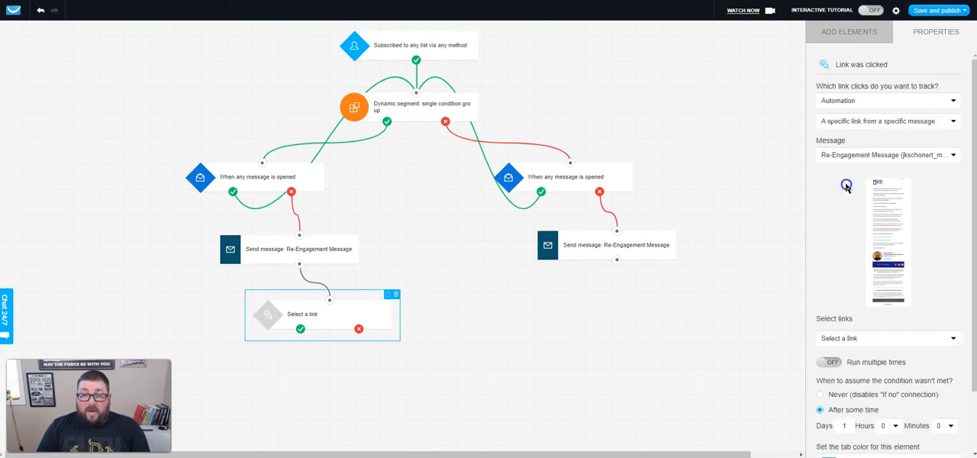
pyautogui.click(863, 336)
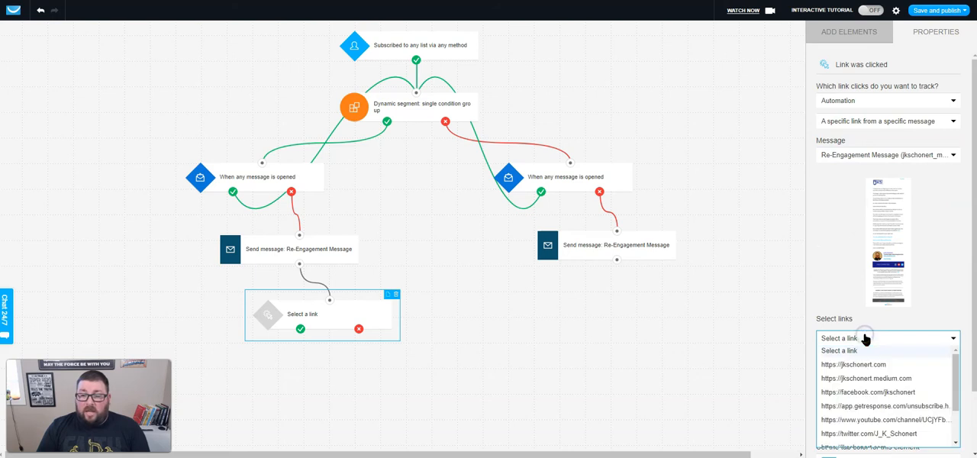
pyautogui.scroll(-1, 857, 310)
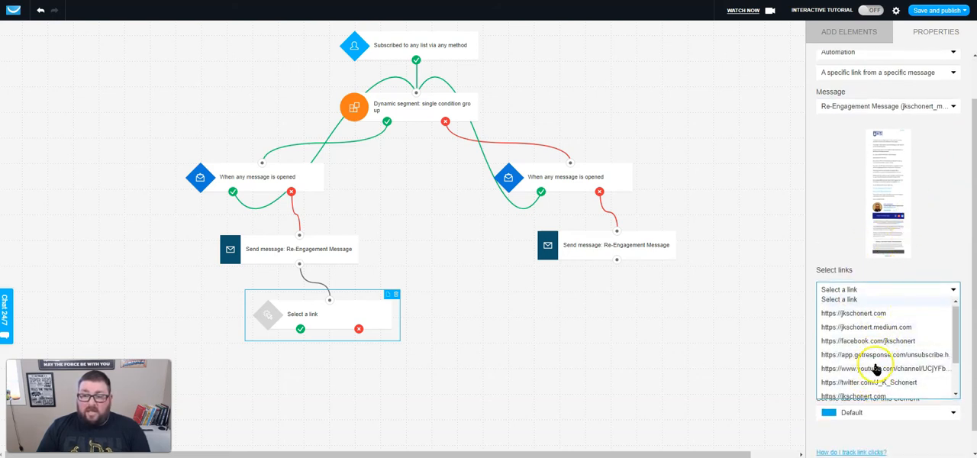
pyautogui.scroll(-2, 877, 364)
pyautogui.scroll(-1, 880, 364)
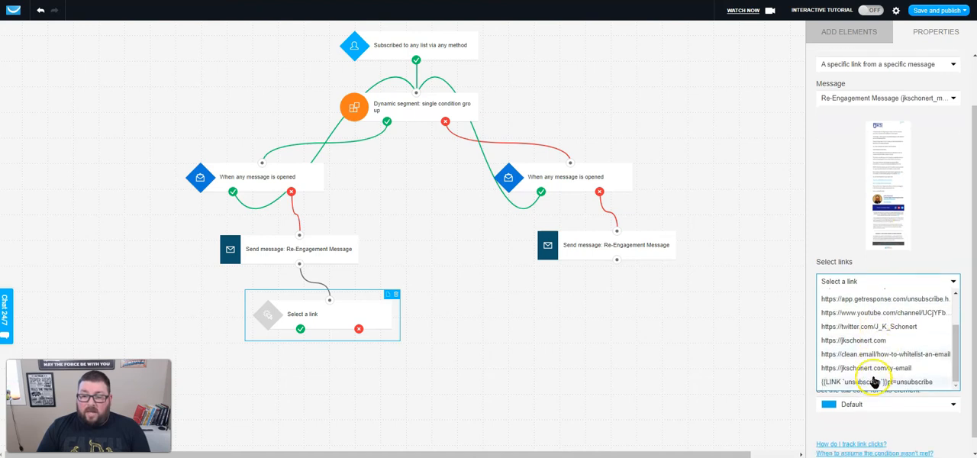
pyautogui.click(882, 356)
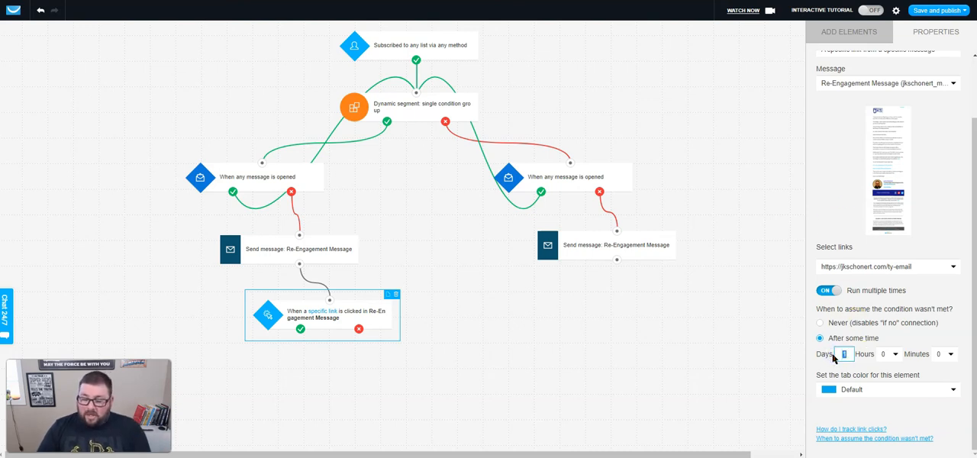
# Set the link condition's not-met time limit to 7 days and its tab color to Light Green.
pyautogui.click(842, 223)
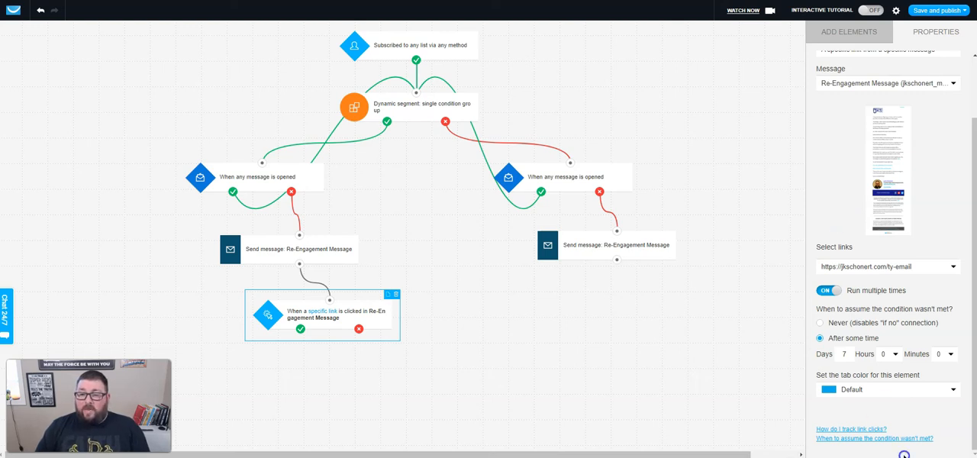
pyautogui.click(873, 395)
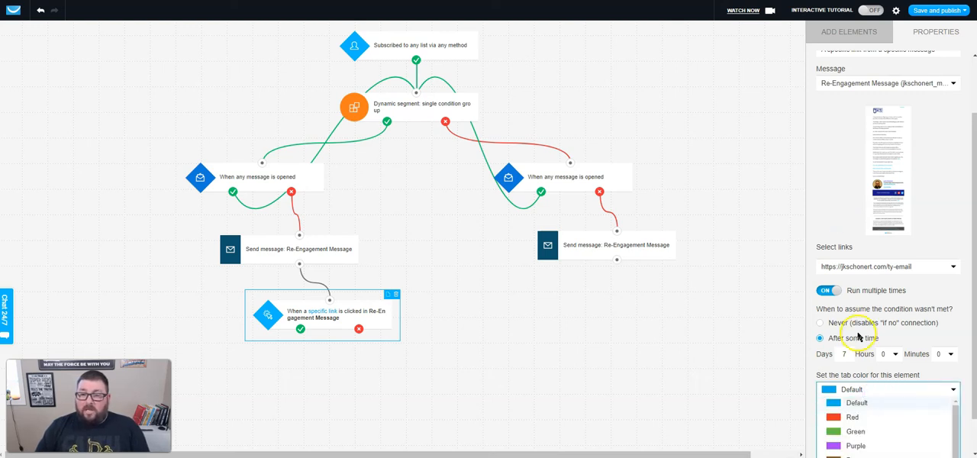
pyautogui.scroll(-1, 849, 339)
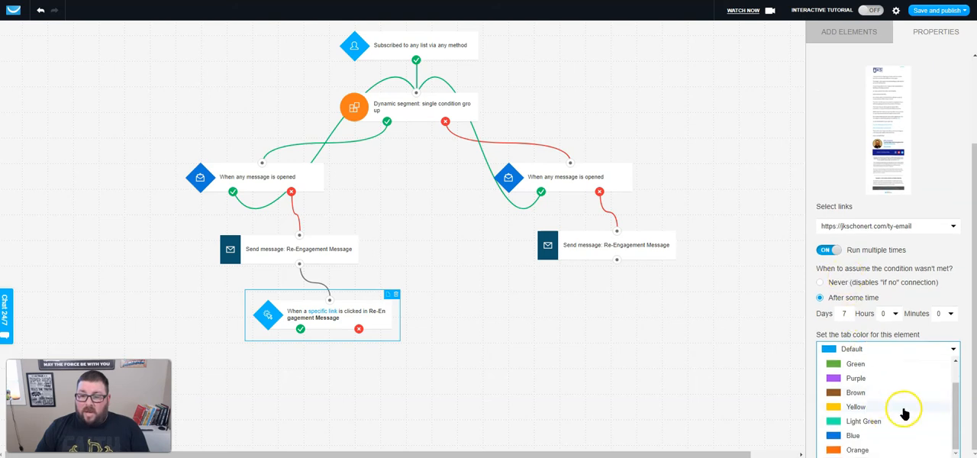
pyautogui.click(887, 419)
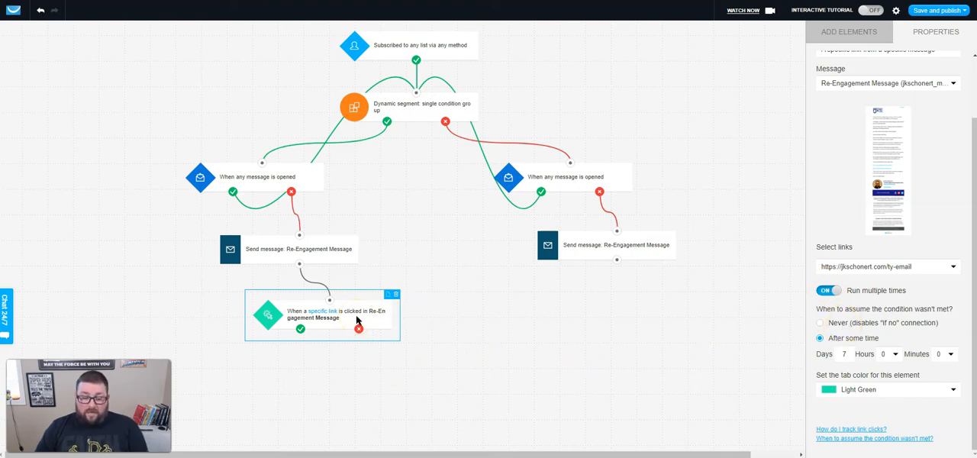
# Duplicate the link condition and connect the copy beneath the 60-day branch's Send message action.
pyautogui.click(388, 294)
pyautogui.moveTo(348, 372); pyautogui.dragTo(658, 313)
pyautogui.moveTo(617, 269); pyautogui.dragTo(640, 301)
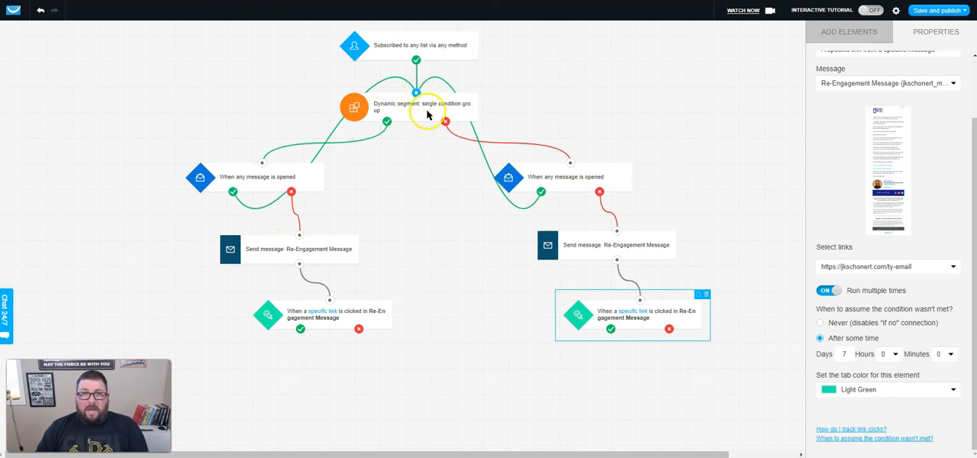
# Connect each link condition's met output back to the input of its own branch's message-opened condition.
pyautogui.moveTo(301, 329); pyautogui.dragTo(263, 163)
pyautogui.moveTo(608, 329); pyautogui.dragTo(570, 163)
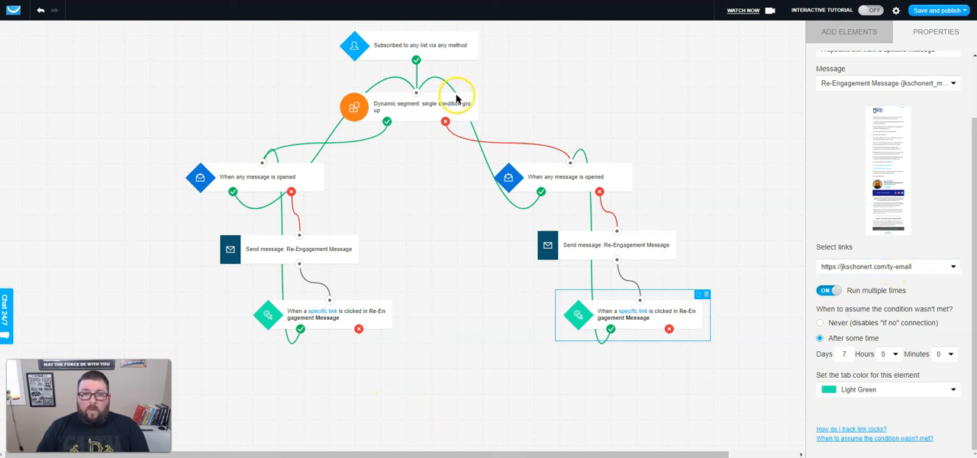
# Review the settings of the subscription trigger, dynamic segment, both message-opened conditions, and the 90-day branch's message and link condition.
pyautogui.click(429, 47)
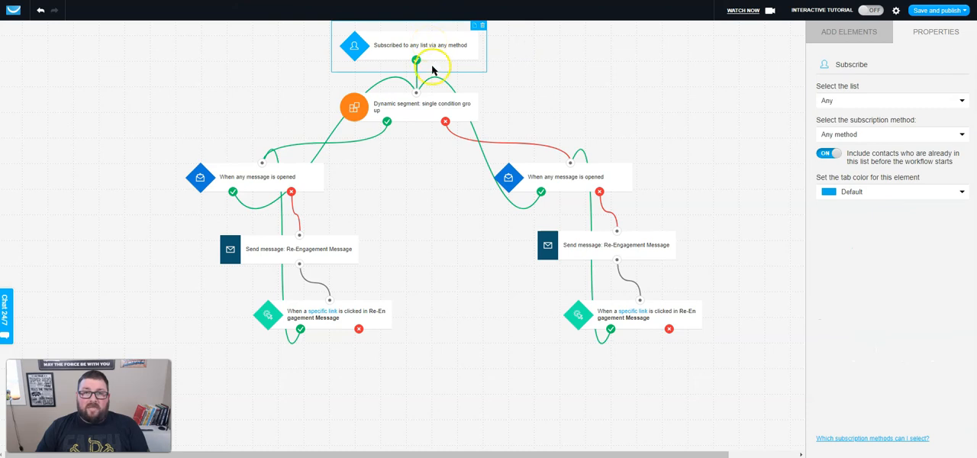
pyautogui.click(400, 109)
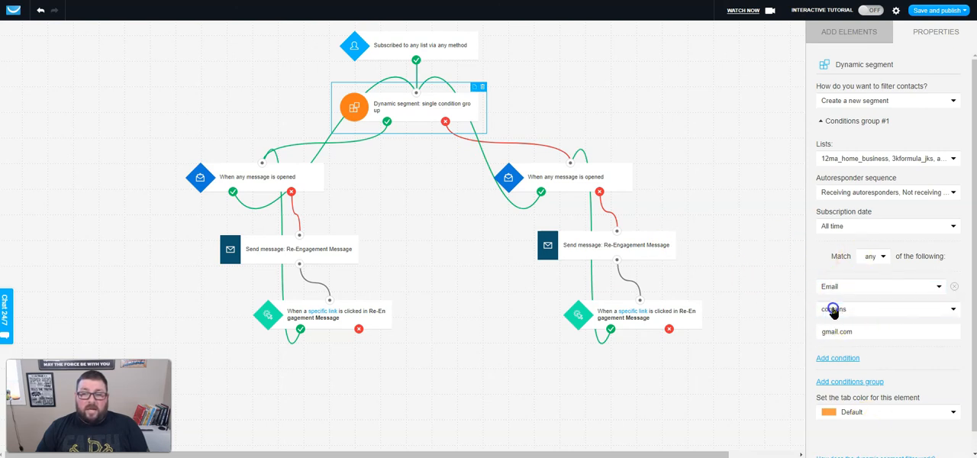
pyautogui.click(872, 382)
pyautogui.click(374, 172)
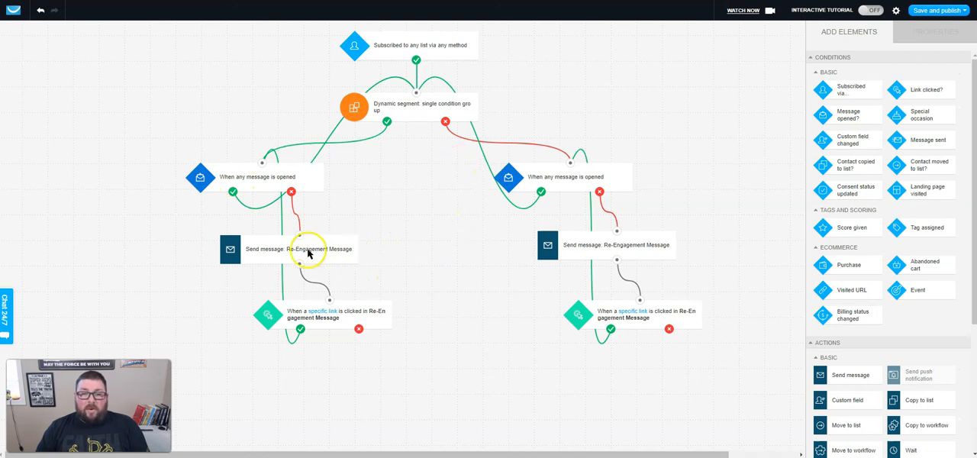
pyautogui.click(289, 178)
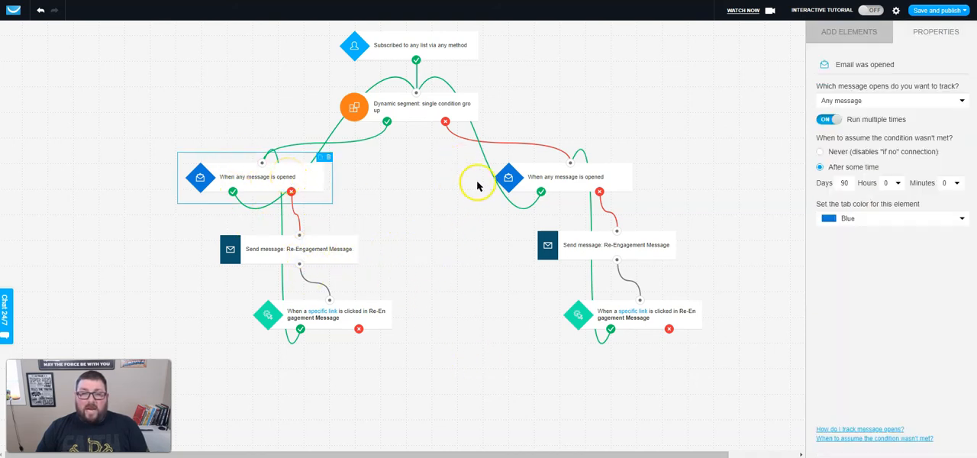
pyautogui.click(566, 181)
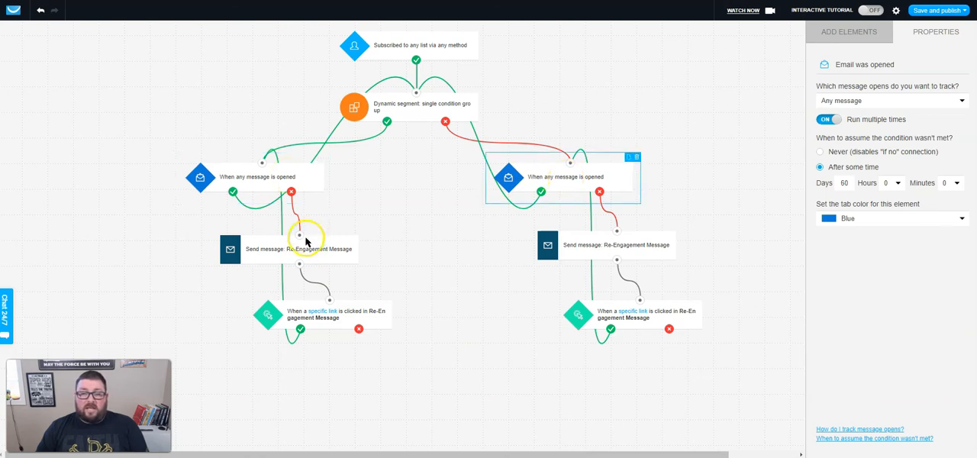
pyautogui.click(319, 251)
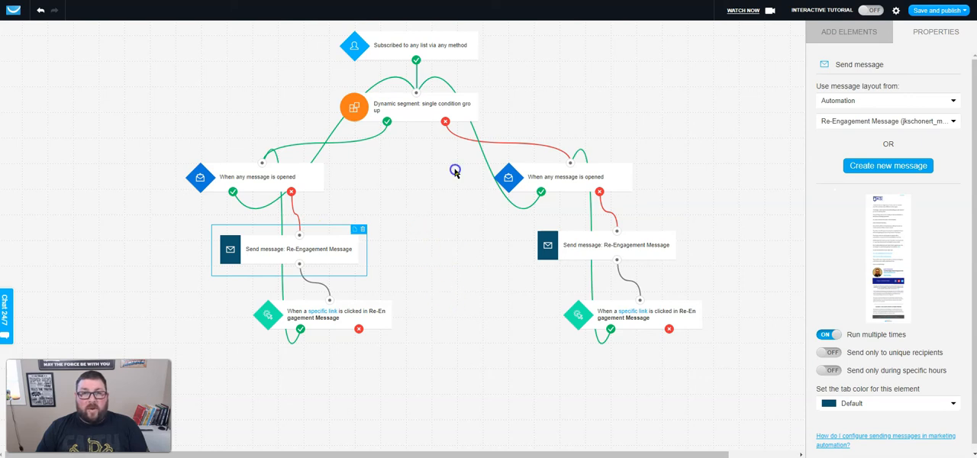
pyautogui.click(363, 315)
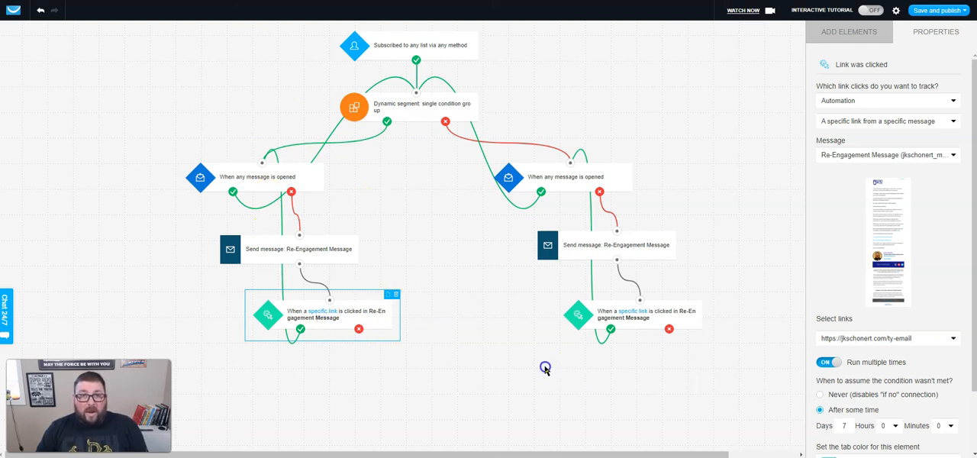
# Add a Remove contact action beneath the 90-day branch's link condition, connected to that condition's not-met output.
pyautogui.click(849, 32)
pyautogui.scroll(-5, 878, 222)
pyautogui.scroll(-1, 882, 229)
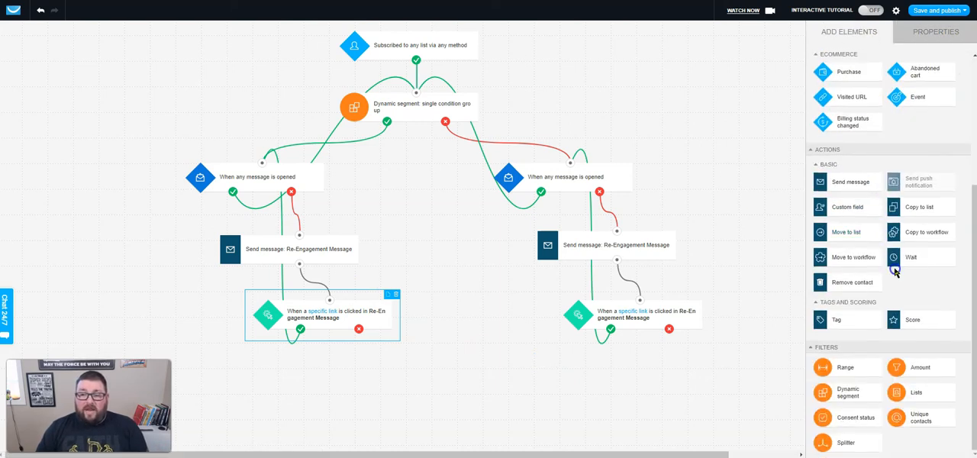
pyautogui.moveTo(847, 281); pyautogui.dragTo(380, 361)
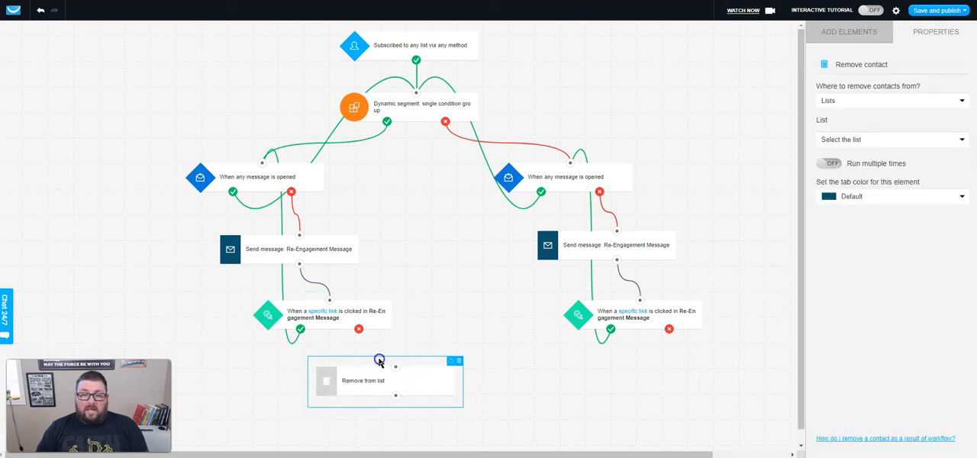
pyautogui.moveTo(358, 332); pyautogui.dragTo(371, 383)
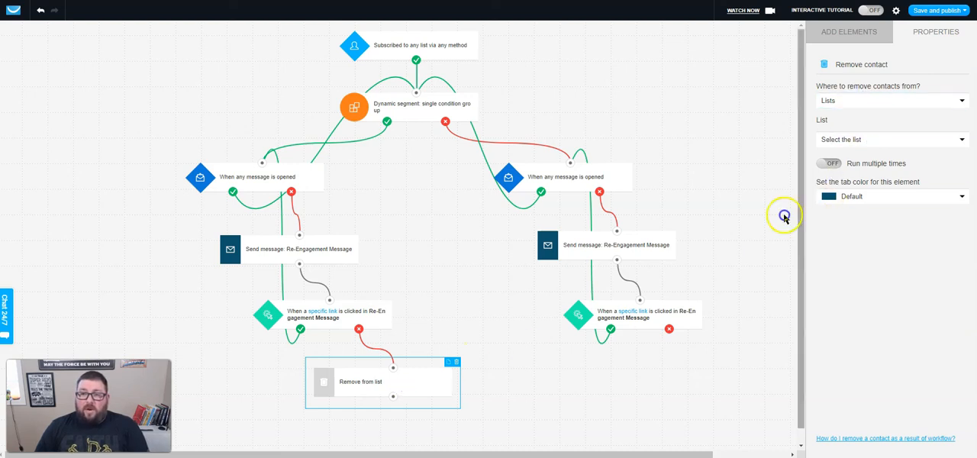
# Set the Remove contact action to remove contacts from the entire account and give it a red tab color.
pyautogui.click(861, 106)
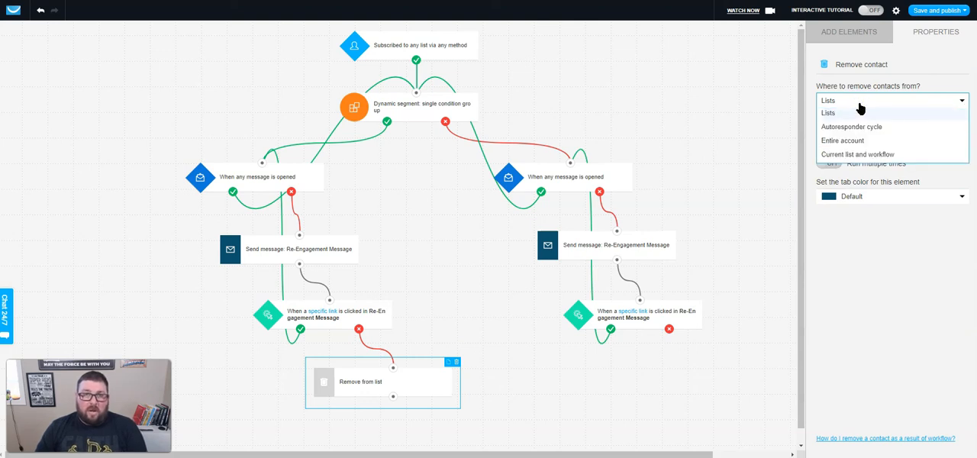
pyautogui.click(855, 145)
pyautogui.click(854, 145)
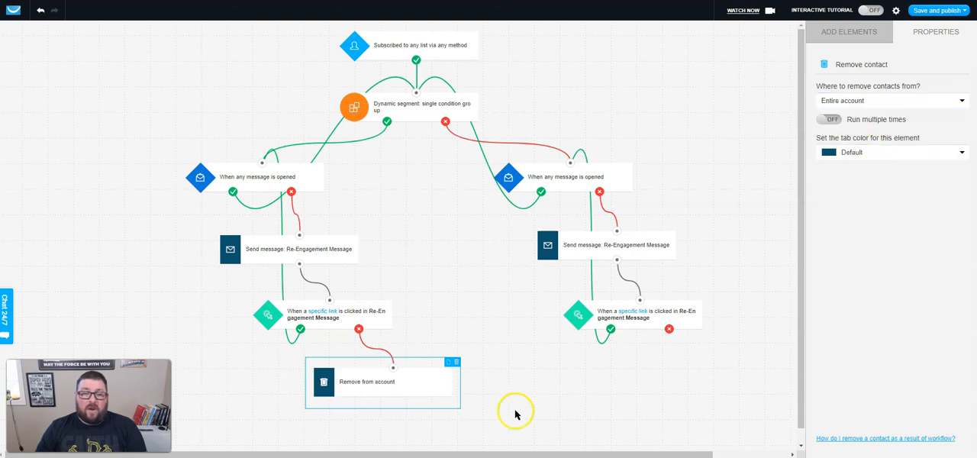
pyautogui.click(869, 154)
pyautogui.click(856, 191)
pyautogui.click(857, 155)
pyautogui.click(853, 197)
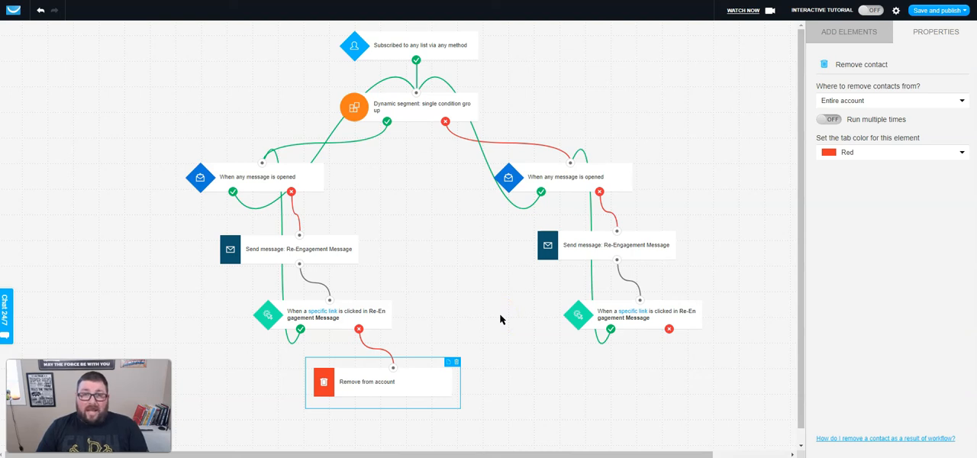
# Duplicate the Remove from account action beneath the 60-day branch's link condition and connect it to that condition's not-met output.
pyautogui.click(399, 384)
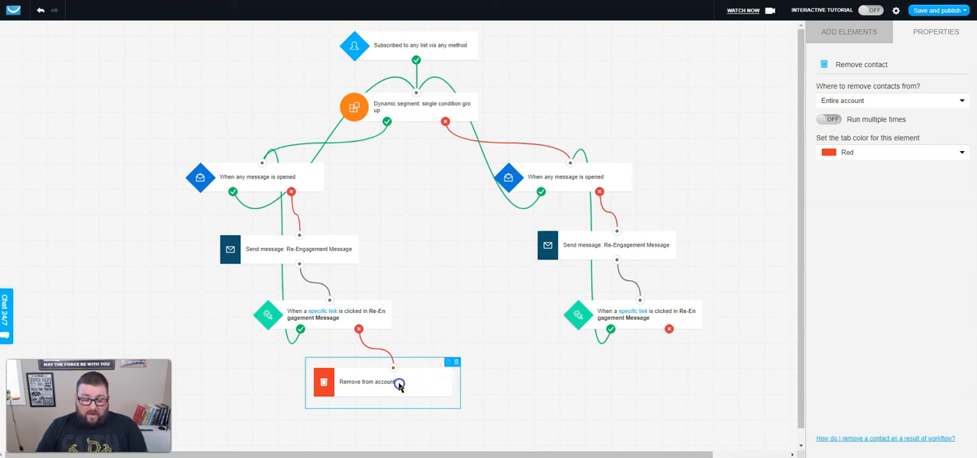
pyautogui.moveTo(399, 384); pyautogui.dragTo(672, 374)
pyautogui.moveTo(669, 323); pyautogui.dragTo(687, 357)
pyautogui.click(501, 334)
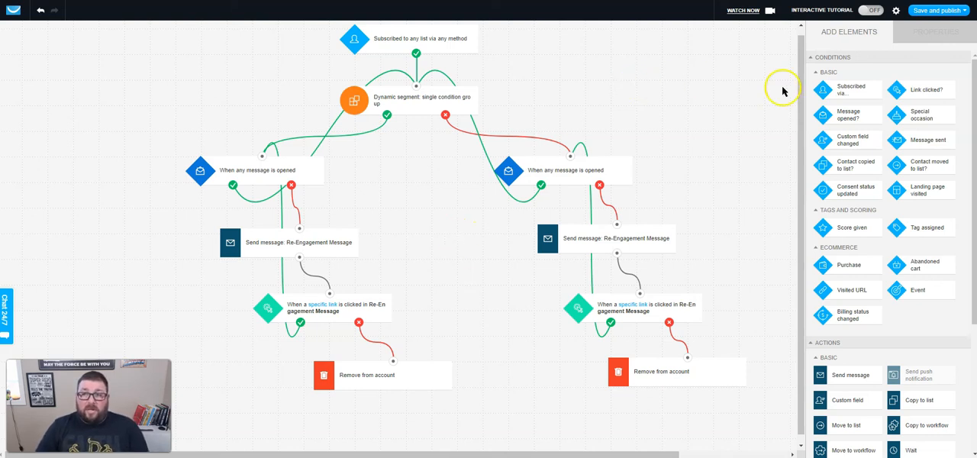
# Save the finished list-cleaning workflow without publishing it and exit the editor.
pyautogui.click(938, 9)
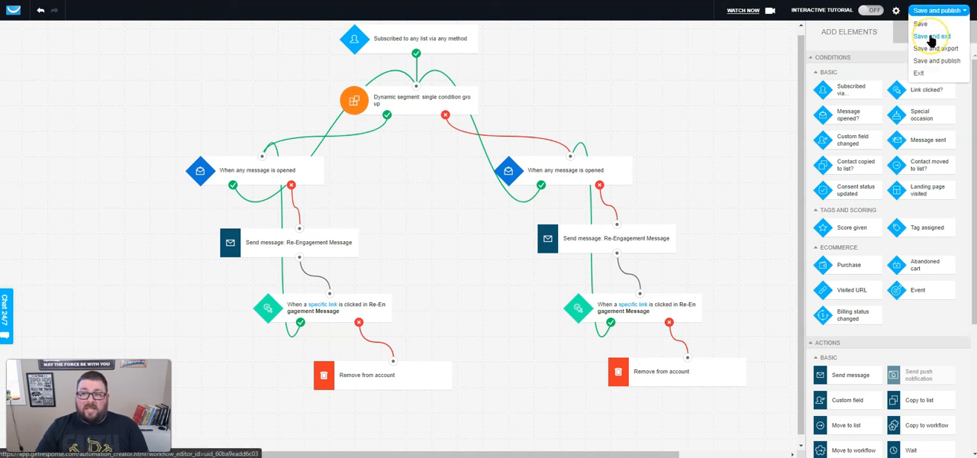
pyautogui.click(932, 36)
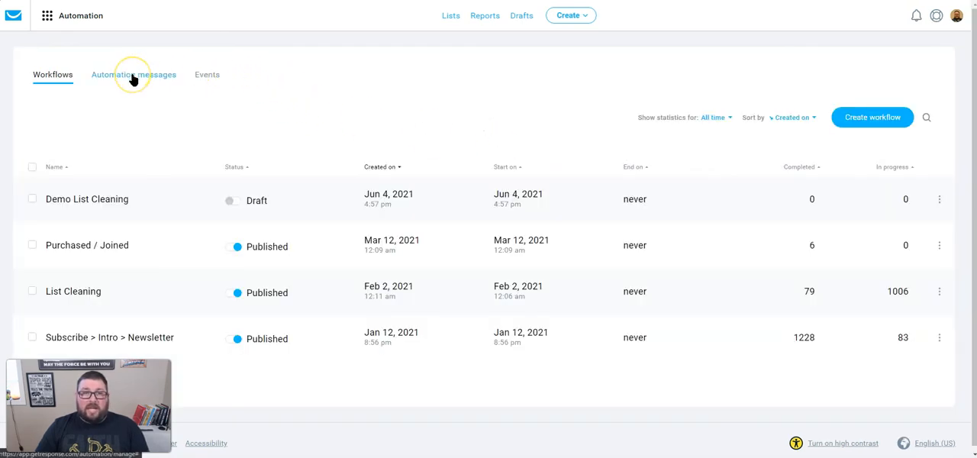
# Review the full Re-Engagement Message among the automation messages, including its two opt-in and opt-out links, and return to the workflows list.
pyautogui.click(133, 77)
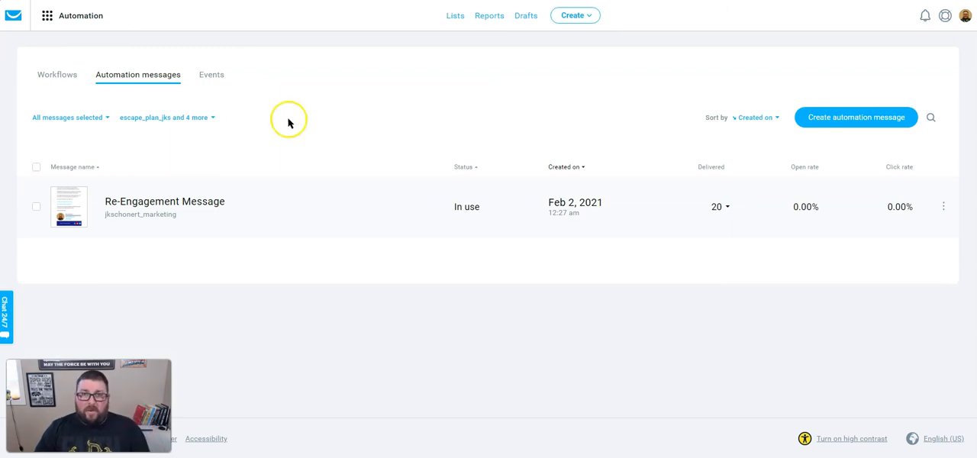
pyautogui.click(61, 203)
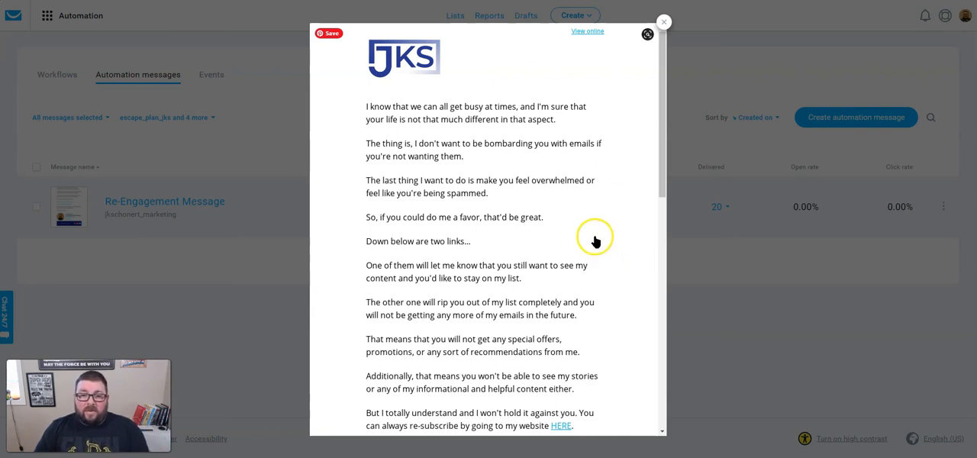
pyautogui.scroll(-1, 616, 247)
pyautogui.scroll(-1, 616, 246)
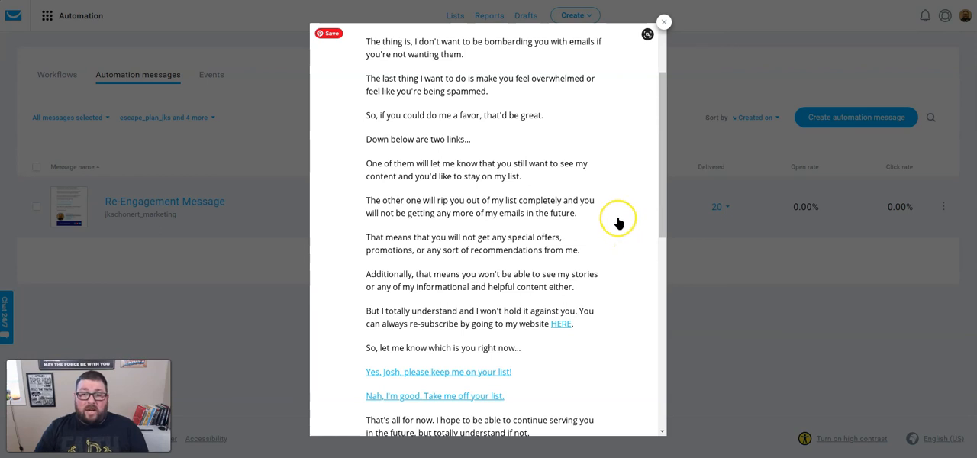
pyautogui.scroll(-1, 618, 222)
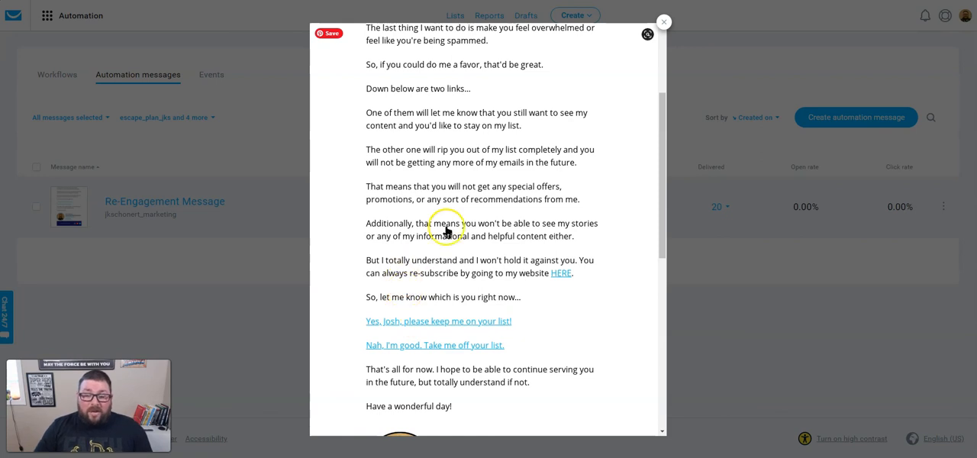
pyautogui.scroll(-2, 449, 212)
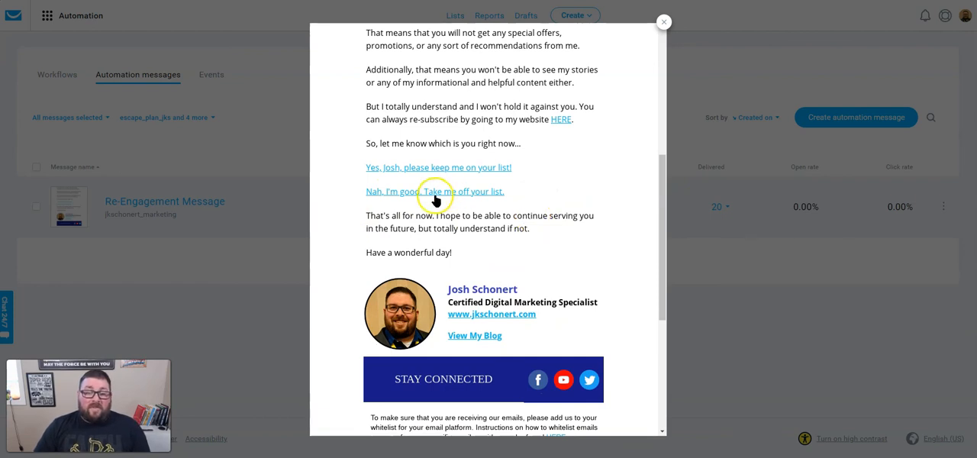
pyautogui.scroll(-5, 529, 243)
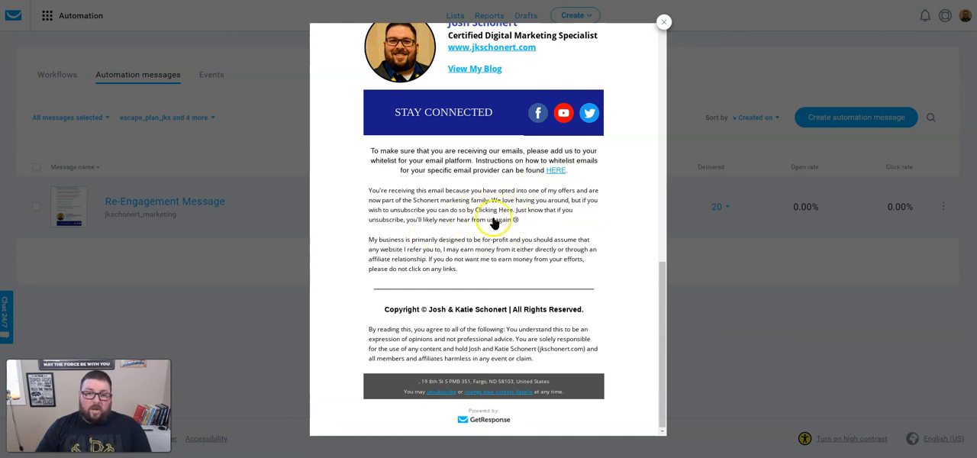
pyautogui.scroll(10, 443, 257)
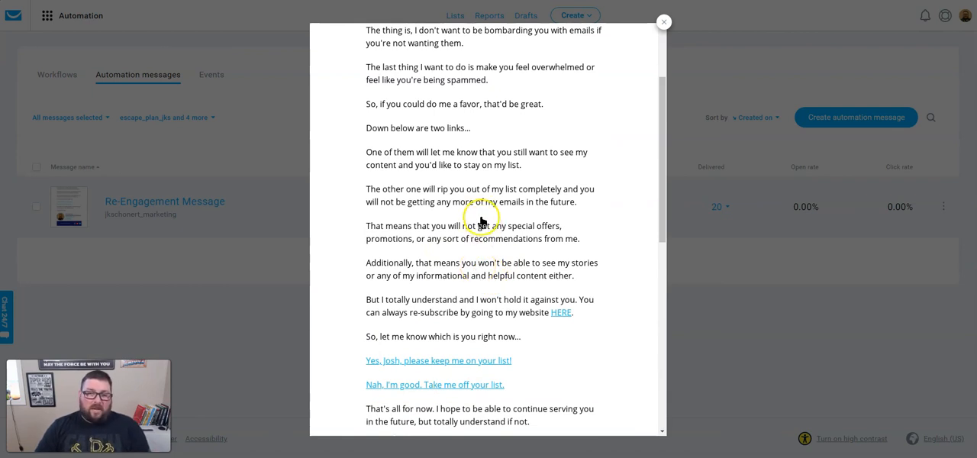
pyautogui.scroll(3, 481, 221)
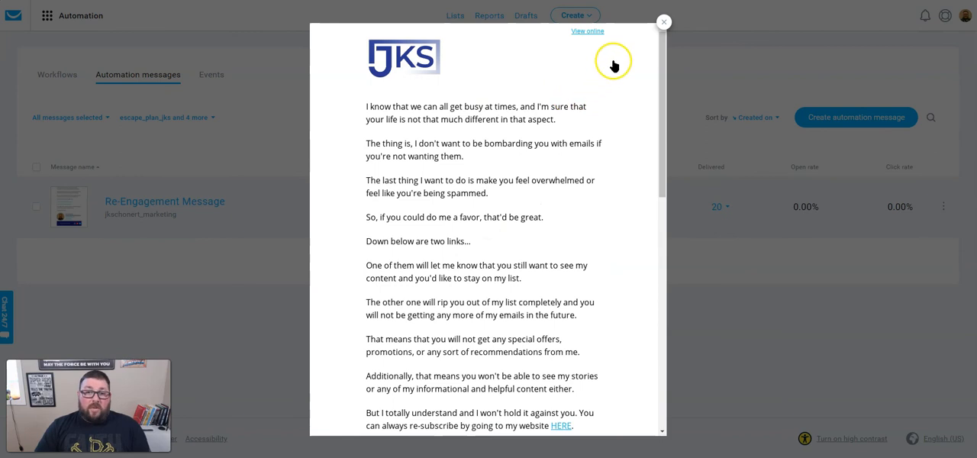
pyautogui.click(664, 23)
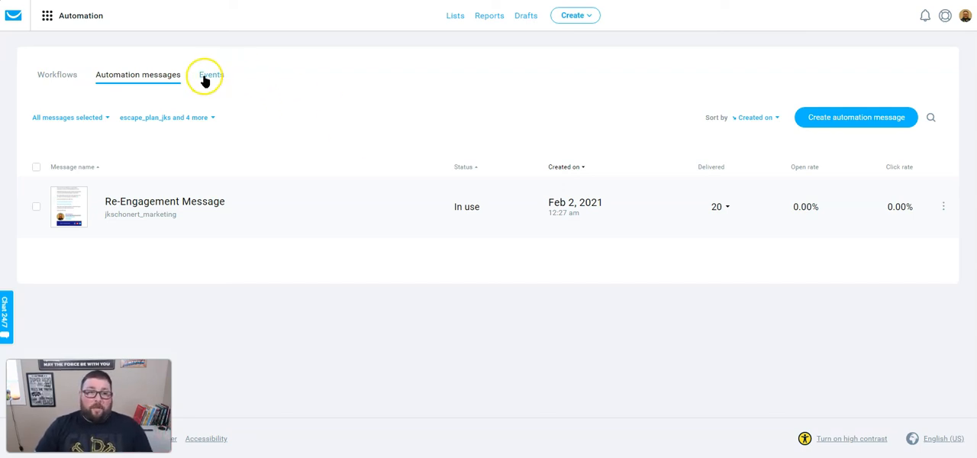
pyautogui.click(55, 86)
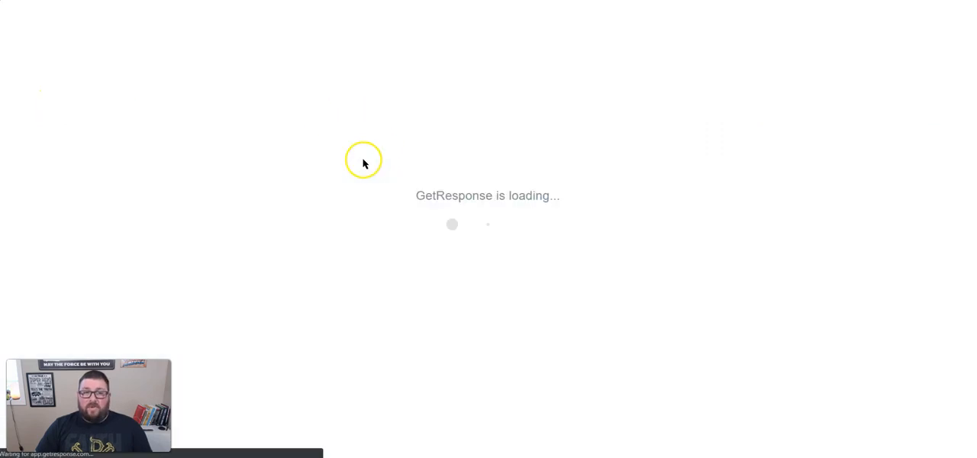